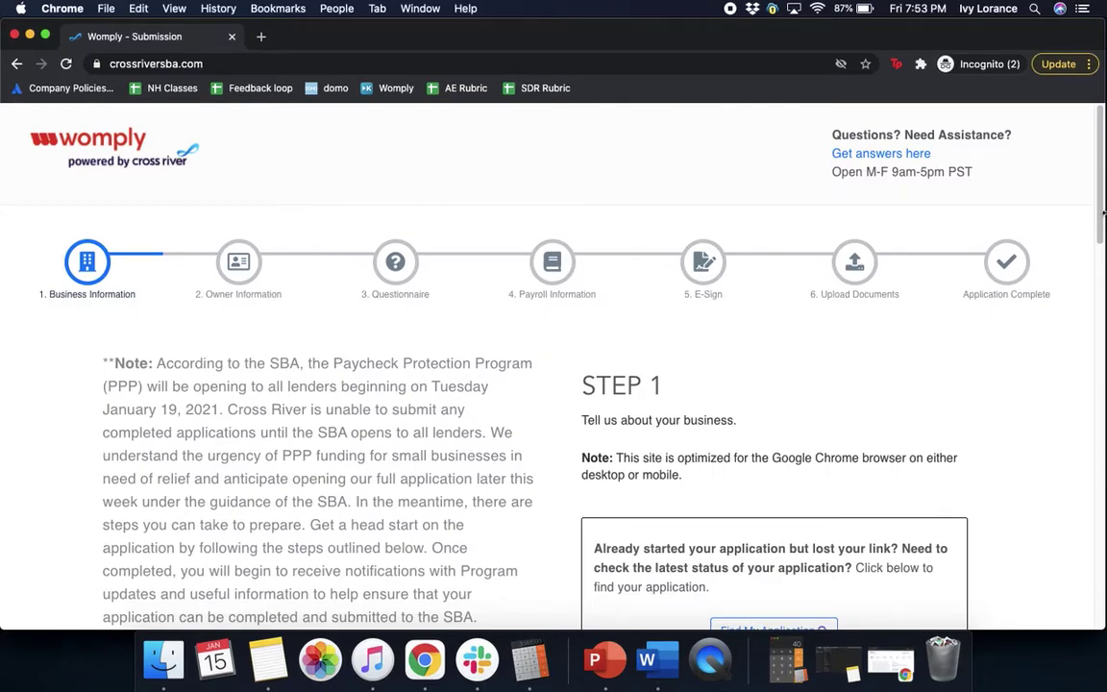
# - Keep S-Corp as the entity type and answer No to having a previous PPP loan
pyautogui.scroll(-3, 1085, 242)
pyautogui.scroll(-2, 1082, 259)
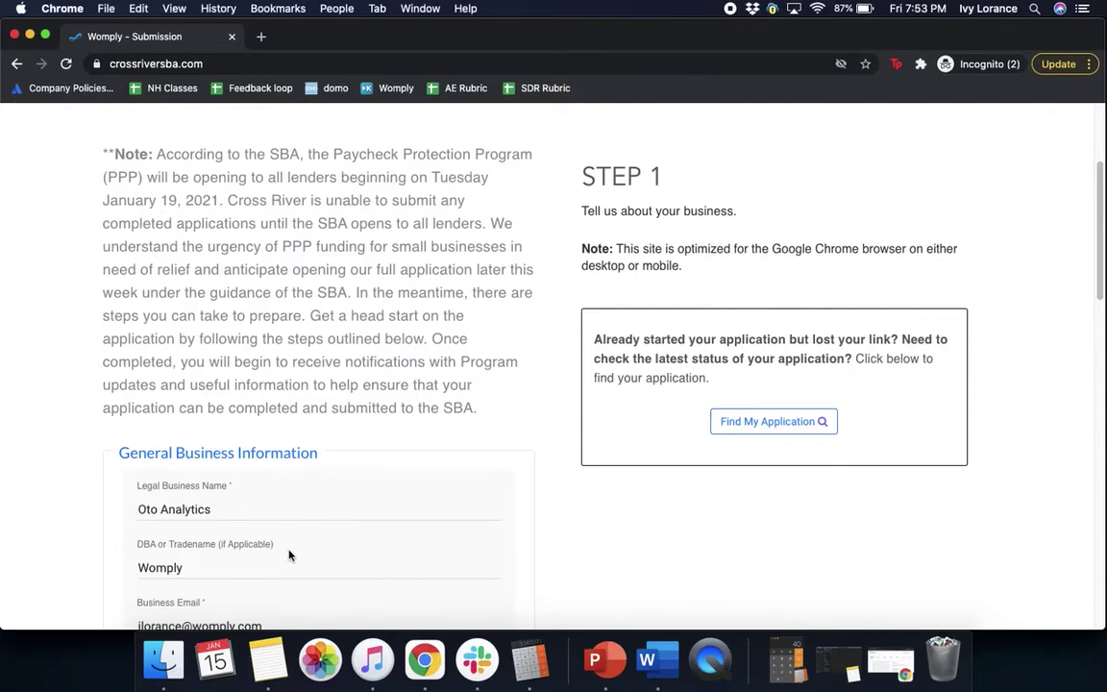
pyautogui.scroll(-1, 1099, 288)
pyautogui.moveTo(1099, 289); pyautogui.dragTo(1098, 450)
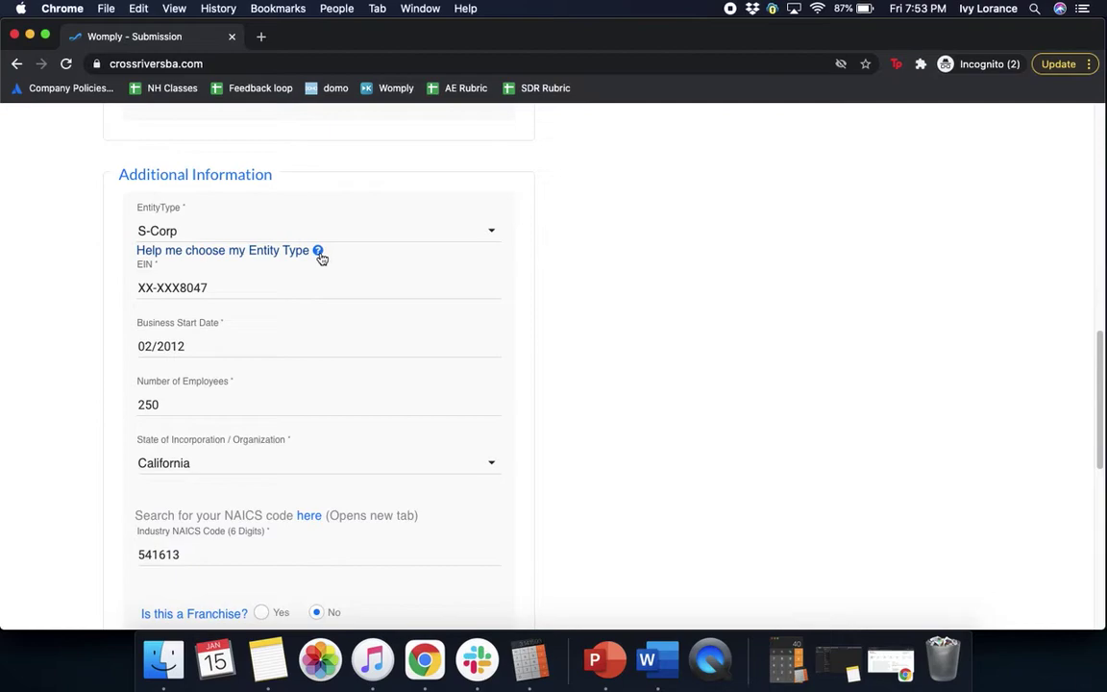
pyautogui.click(491, 235)
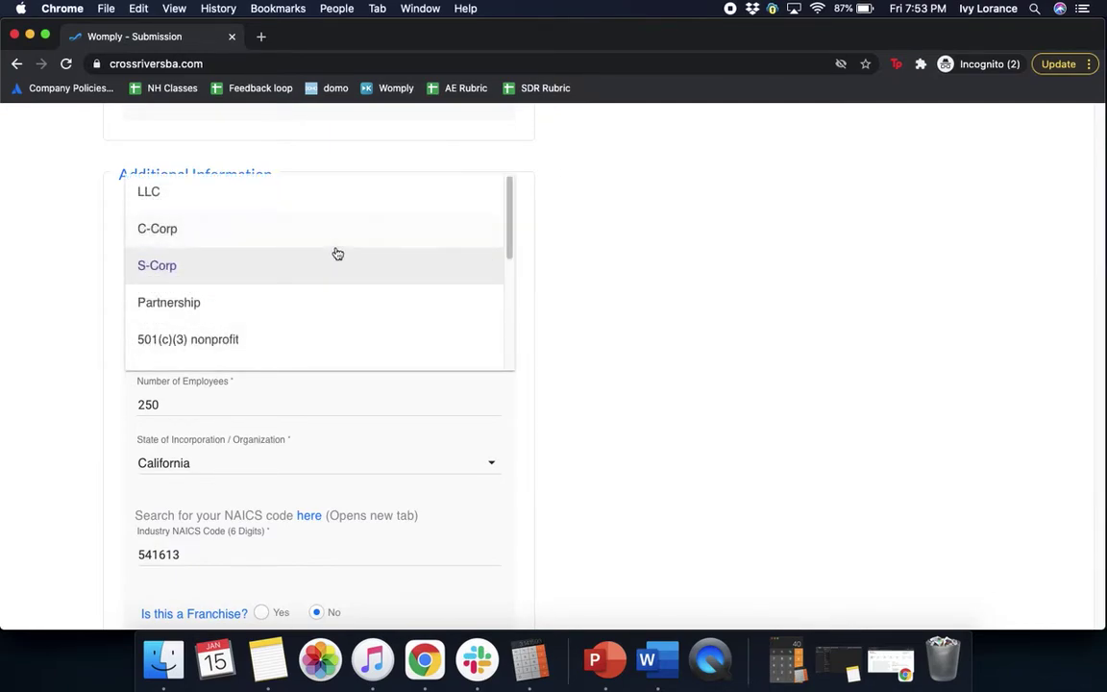
pyautogui.click(700, 310)
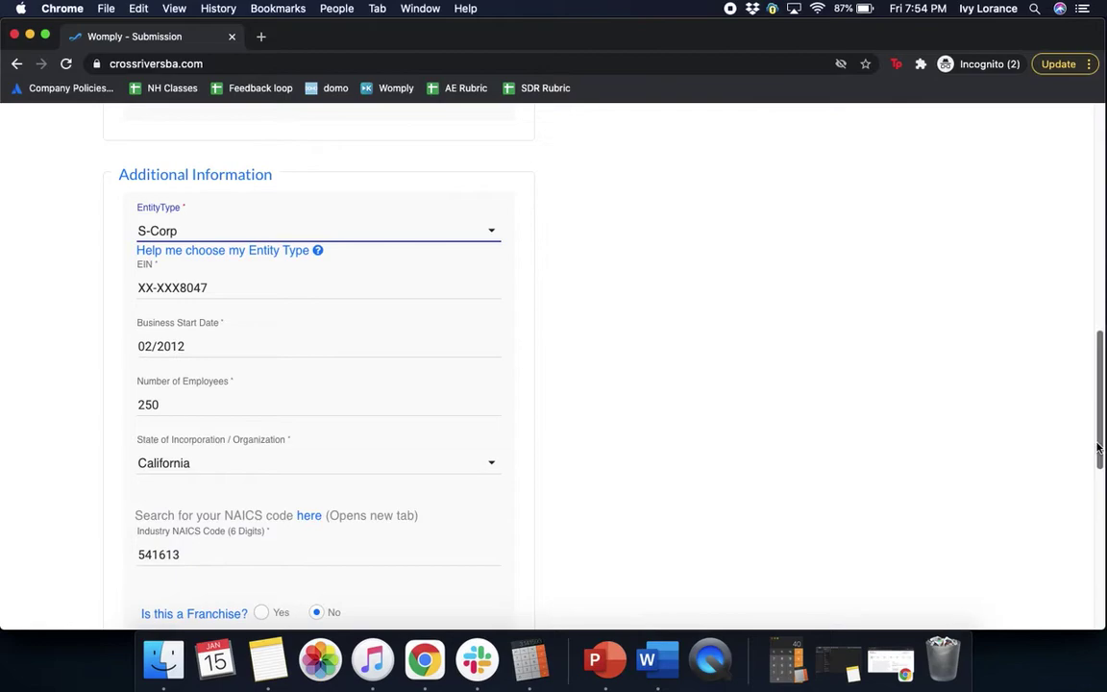
pyautogui.moveTo(1099, 448); pyautogui.dragTo(1089, 503)
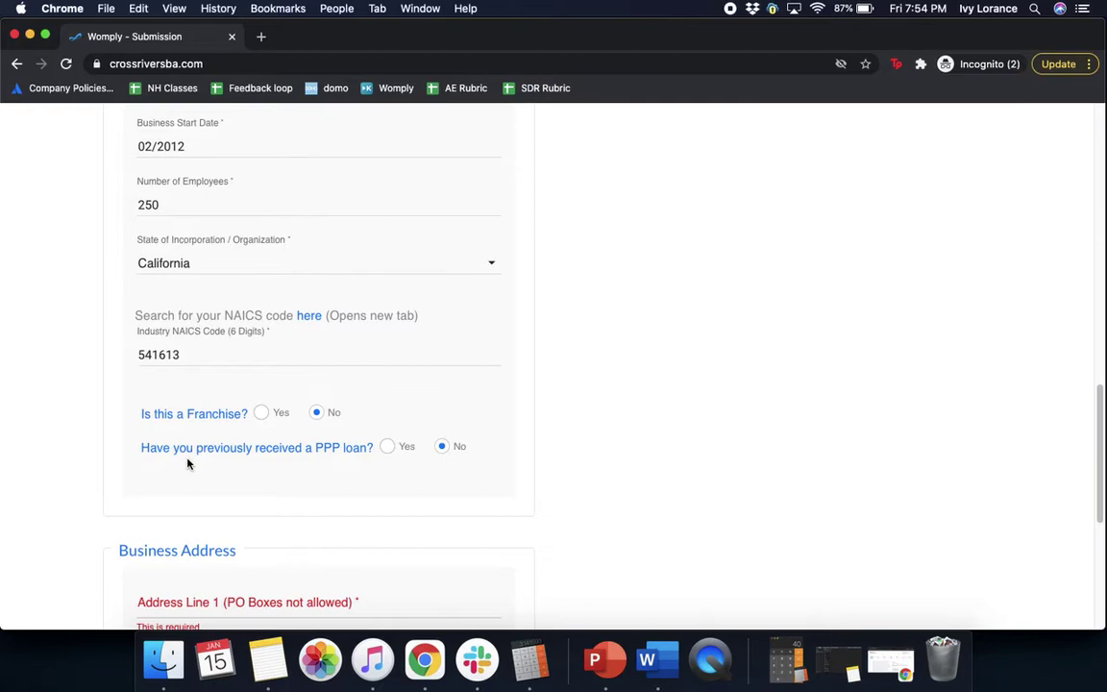
pyautogui.click(387, 449)
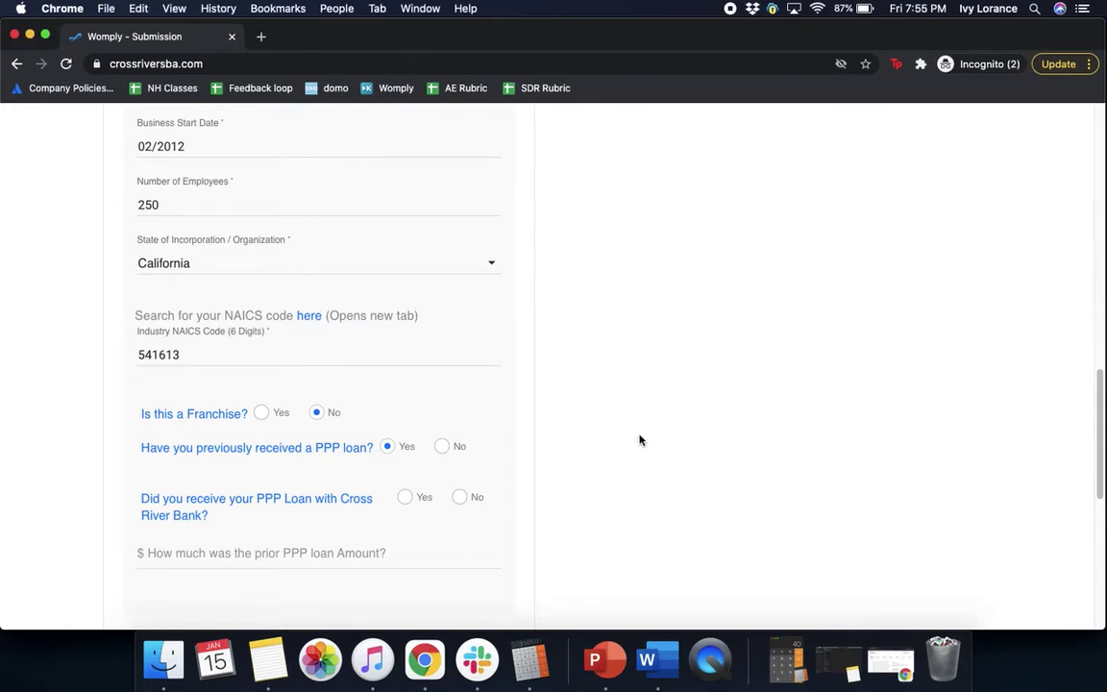
pyautogui.click(445, 448)
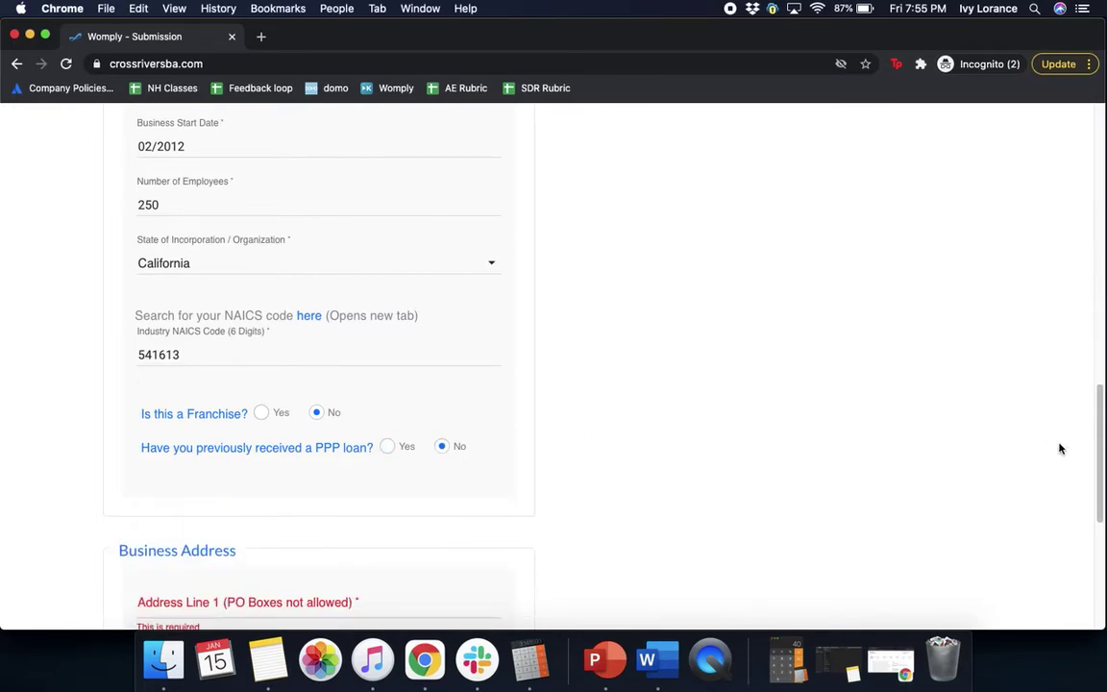
pyautogui.scroll(-5, 1101, 452)
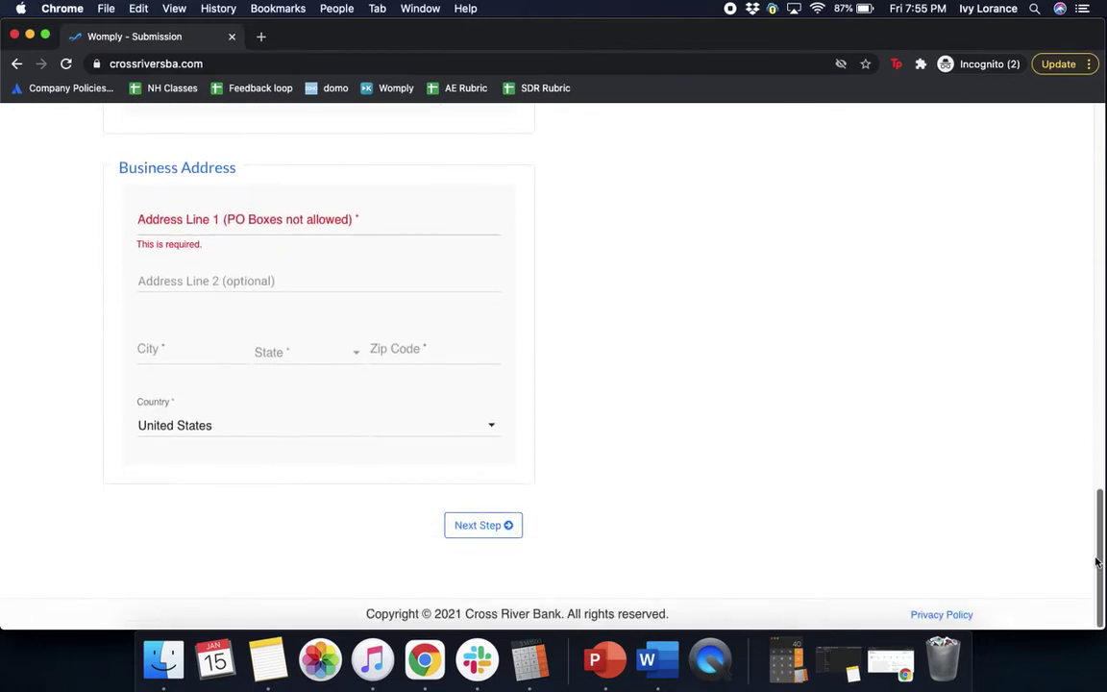
pyautogui.click(259, 222)
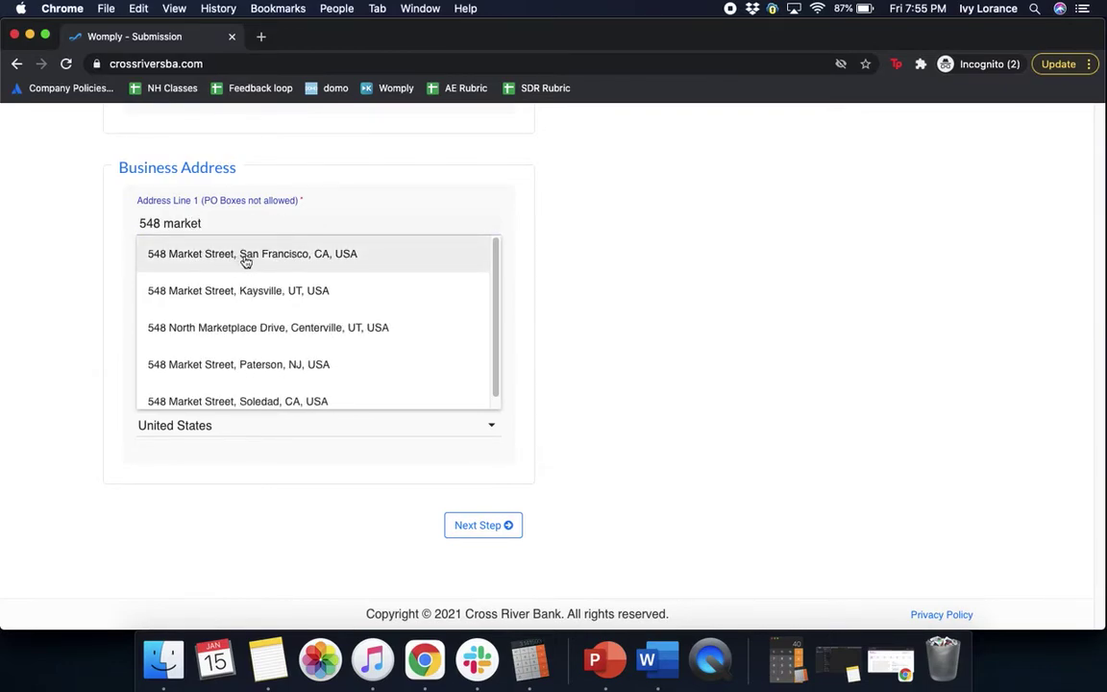
pyautogui.click(245, 258)
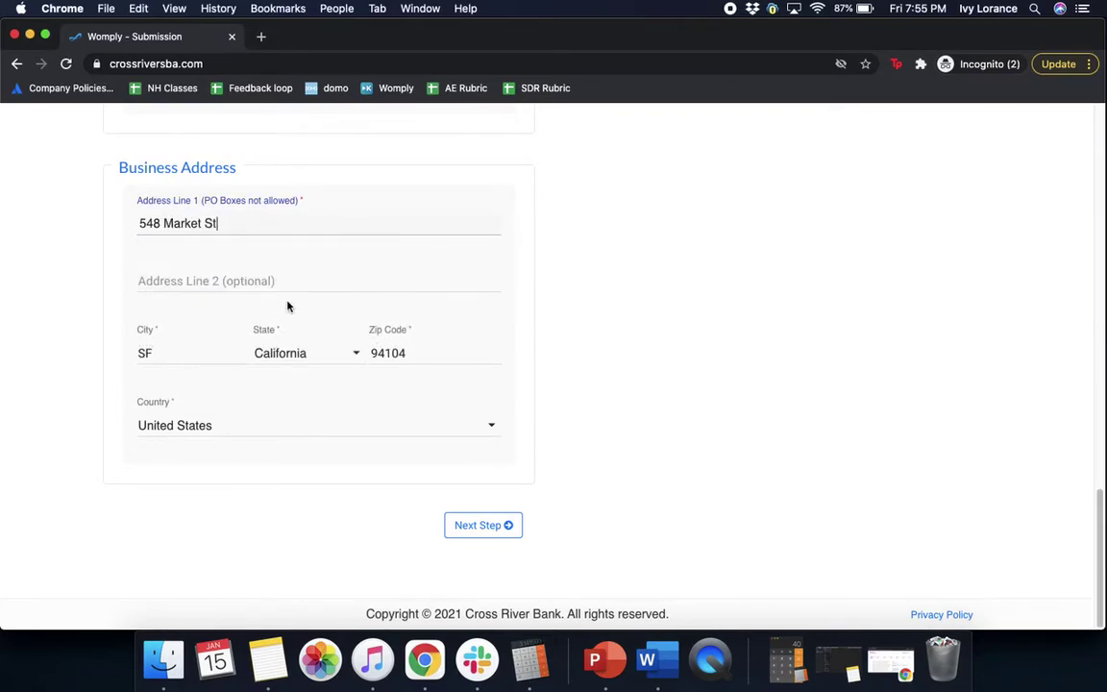
pyautogui.click(483, 525)
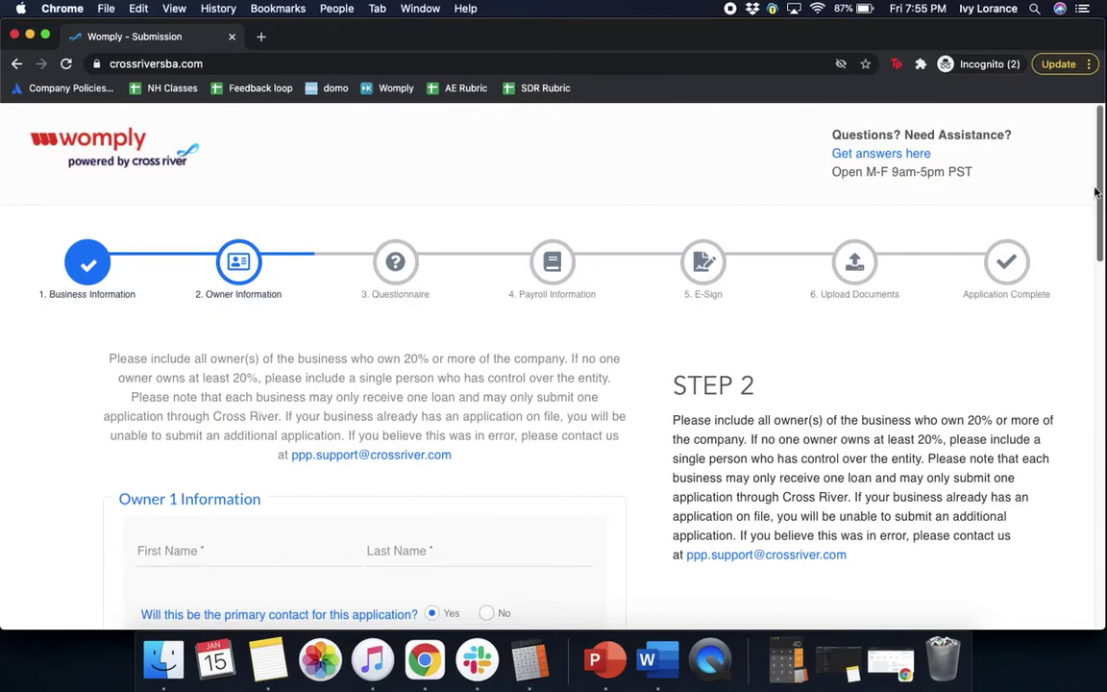
# - Enter Owner 1's first and last name
pyautogui.scroll(-5, 990, 178)
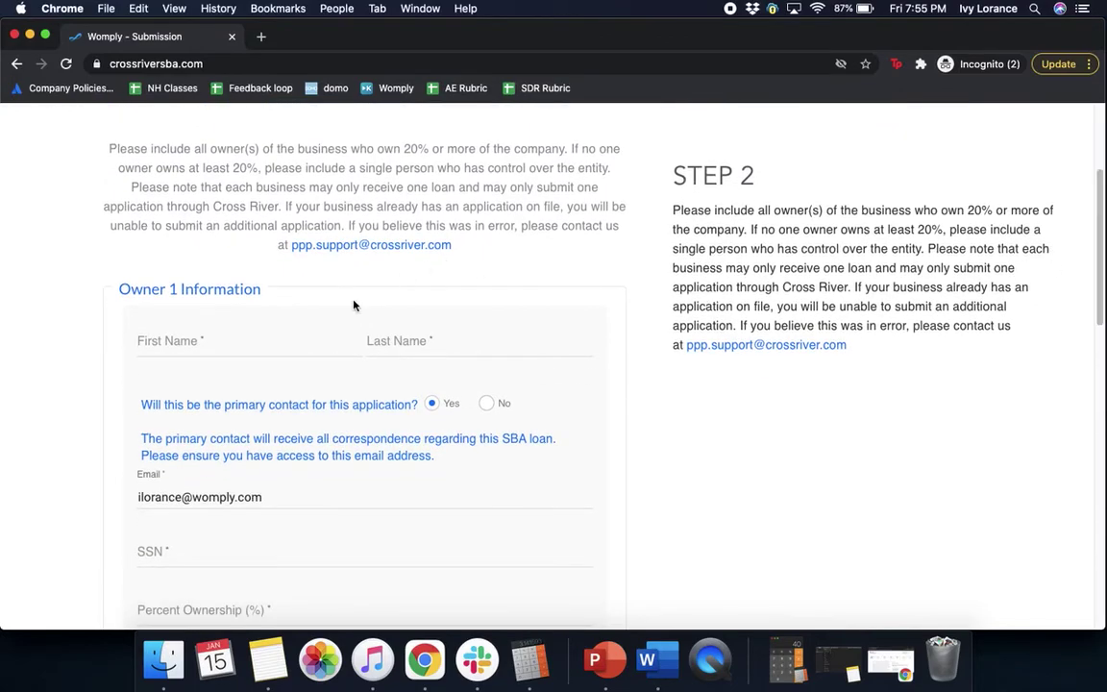
pyautogui.click(245, 343)
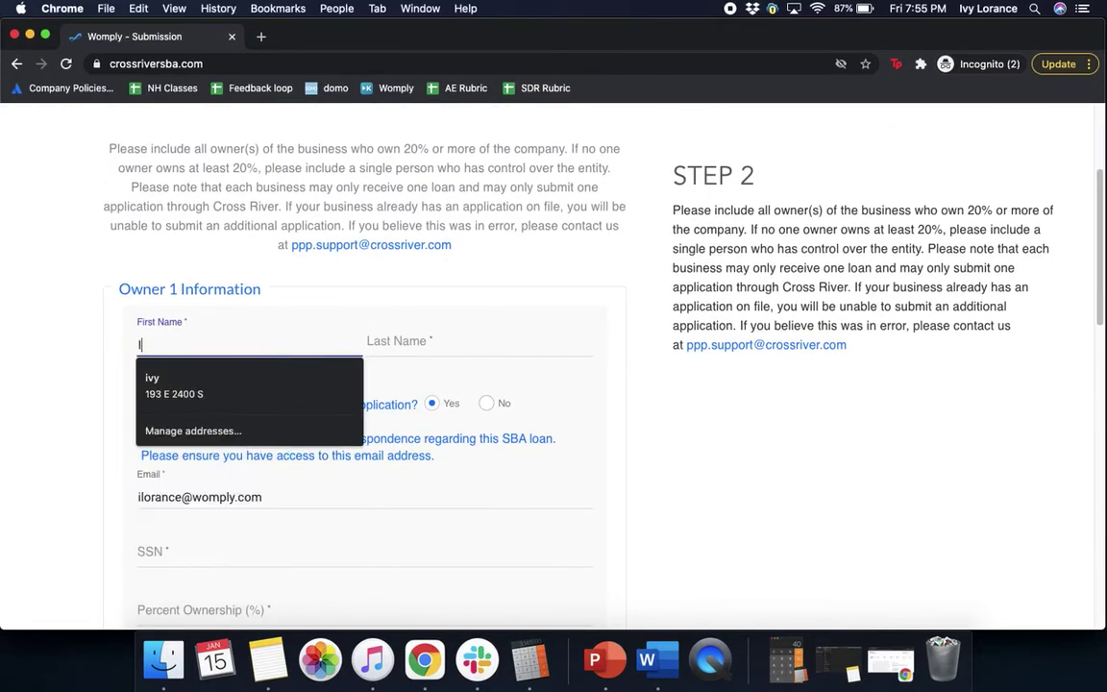
pyautogui.click(462, 348)
pyautogui.click(303, 420)
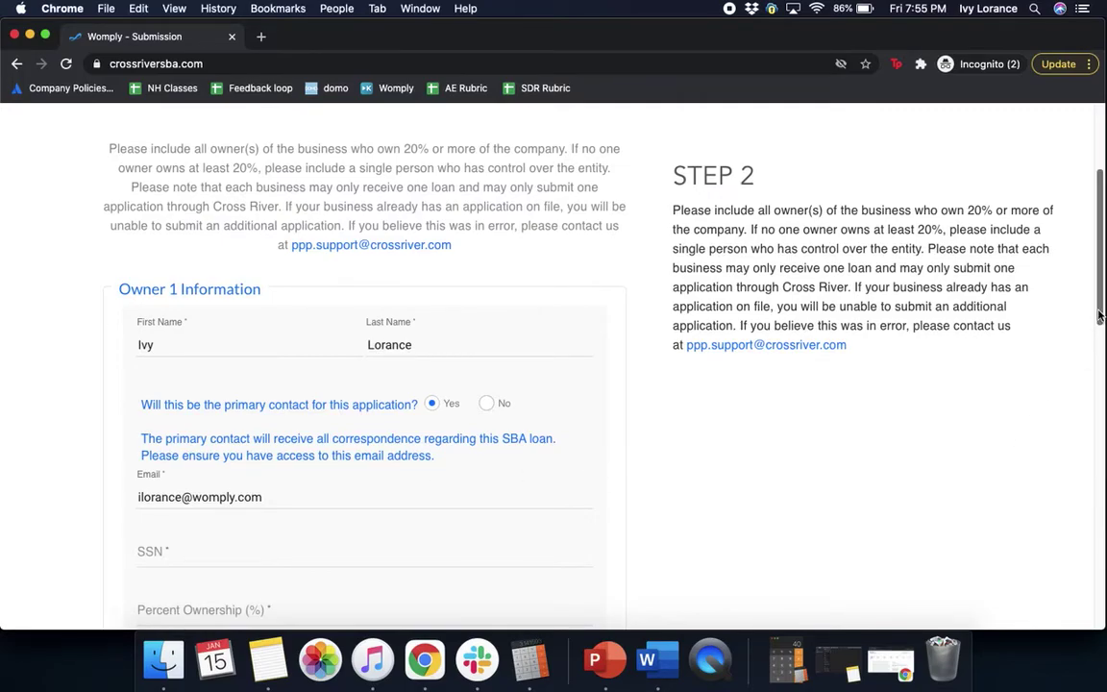
# - Enter Owner 1's Social Security number
pyautogui.moveTo(1100, 315); pyautogui.dragTo(1101, 328)
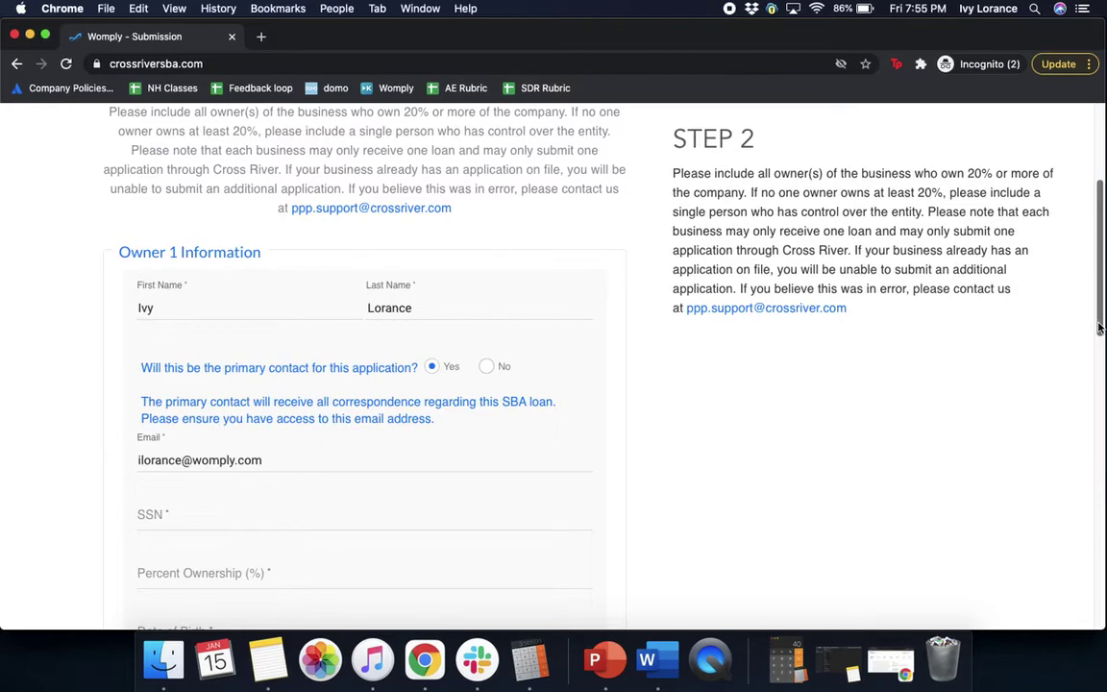
pyautogui.scroll(-4, 357, 386)
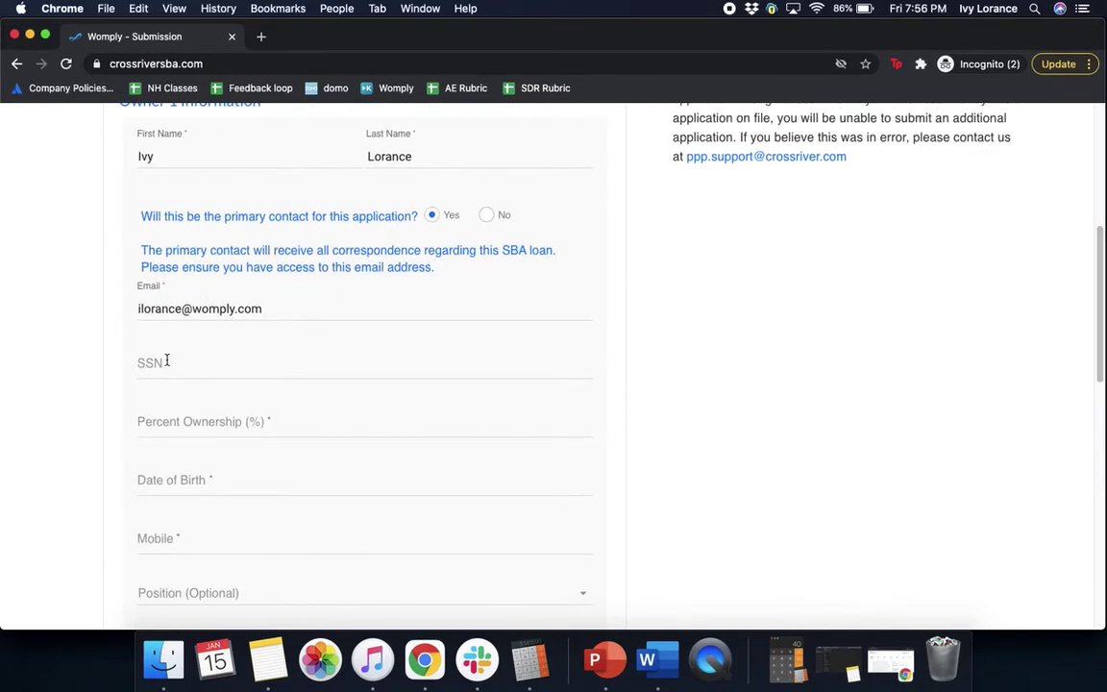
pyautogui.click(167, 361)
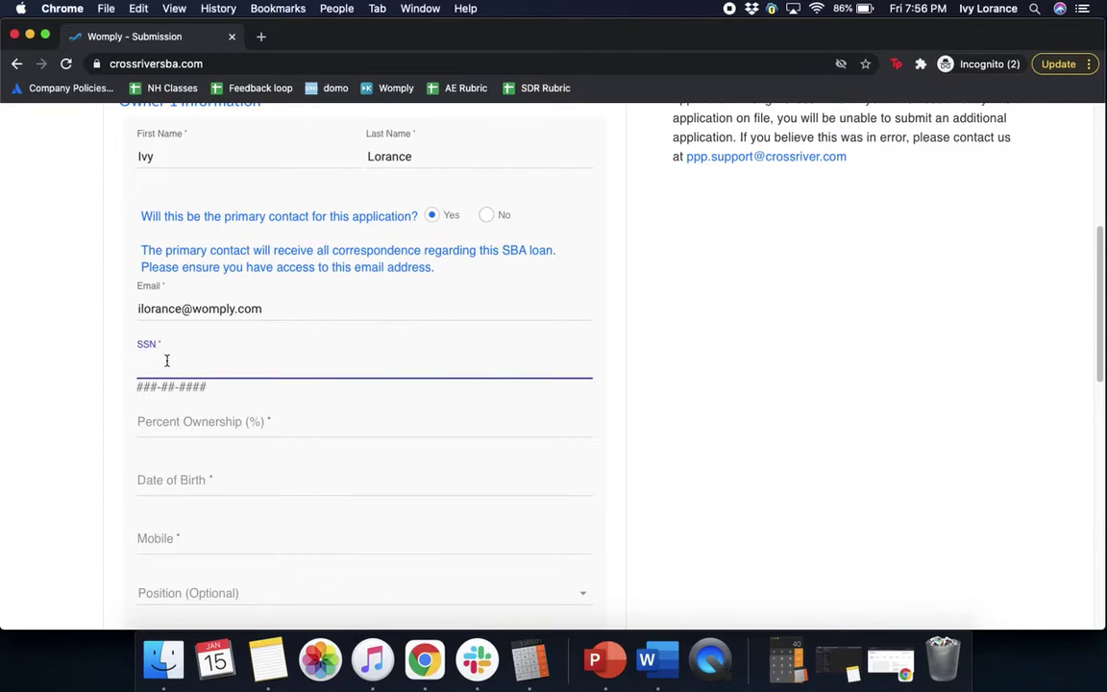
pyautogui.click(600, 358)
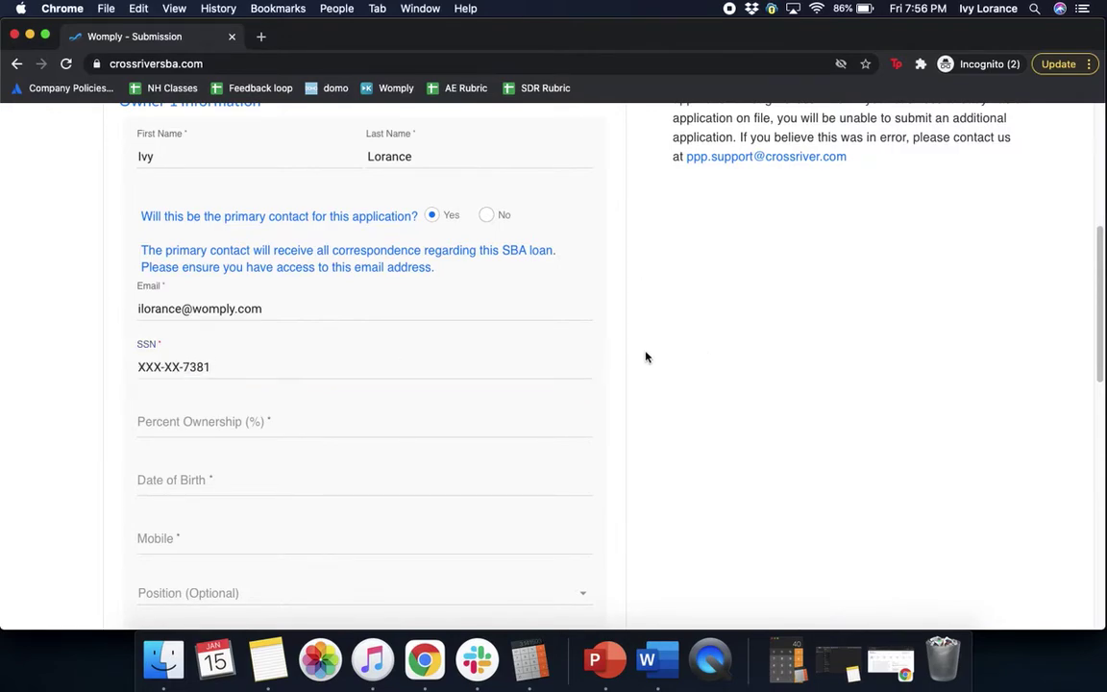
# - Fill in 100% ownership, the owner's date of birth and mobile number
pyautogui.click(229, 423)
pyautogui.write('100')
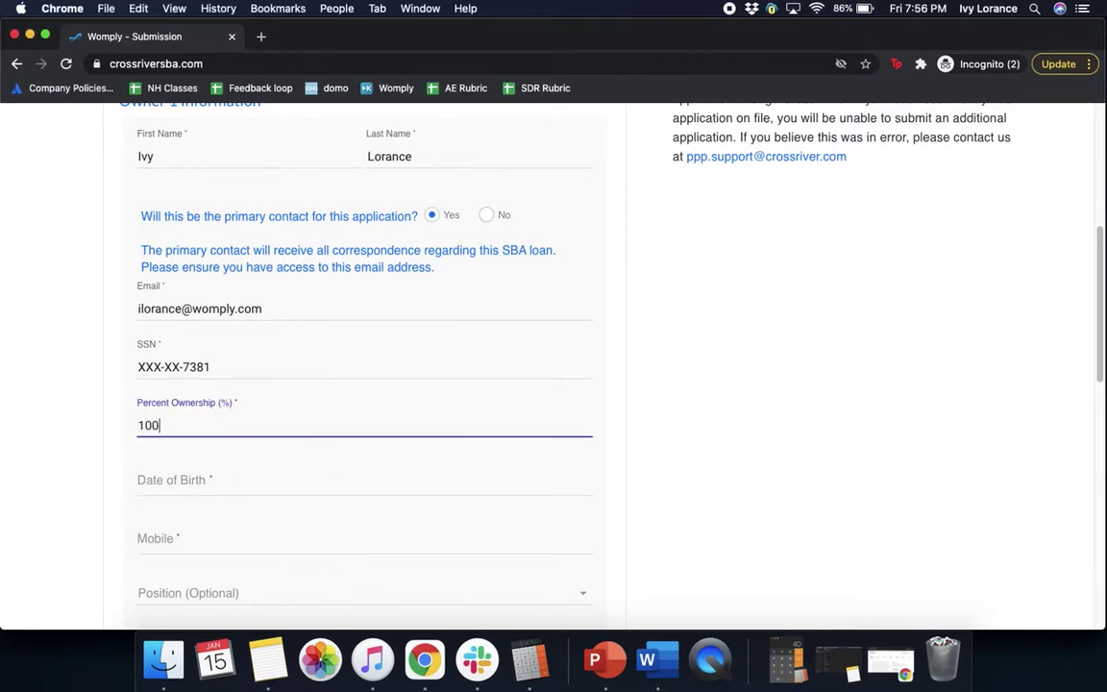
pyautogui.click(257, 480)
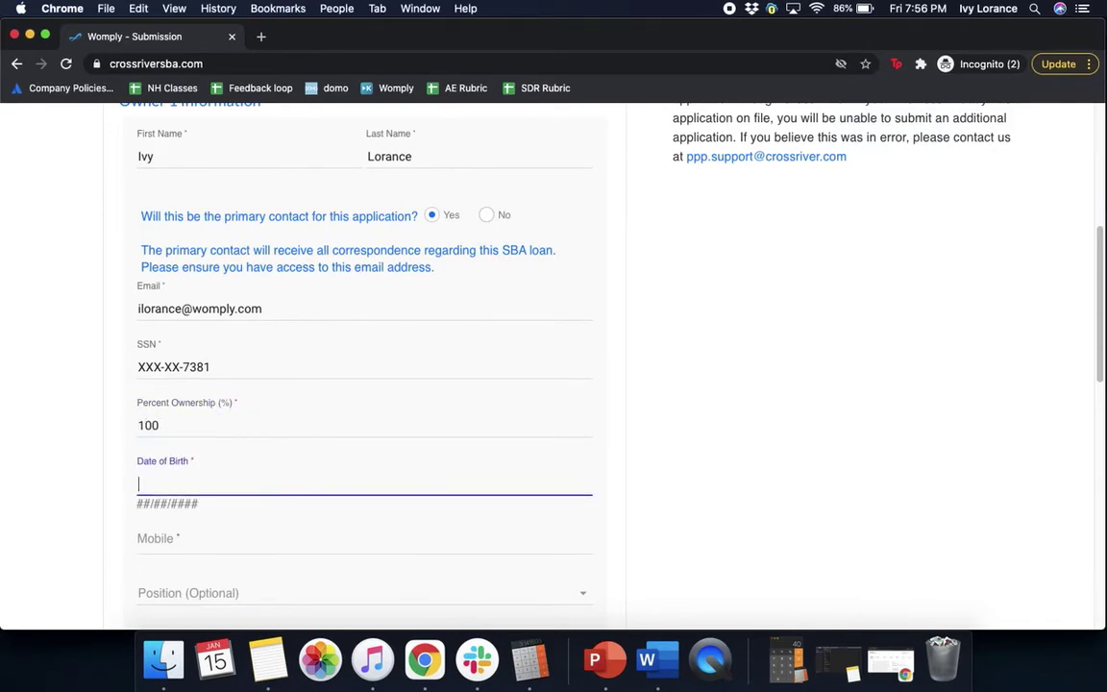
pyautogui.click(222, 537)
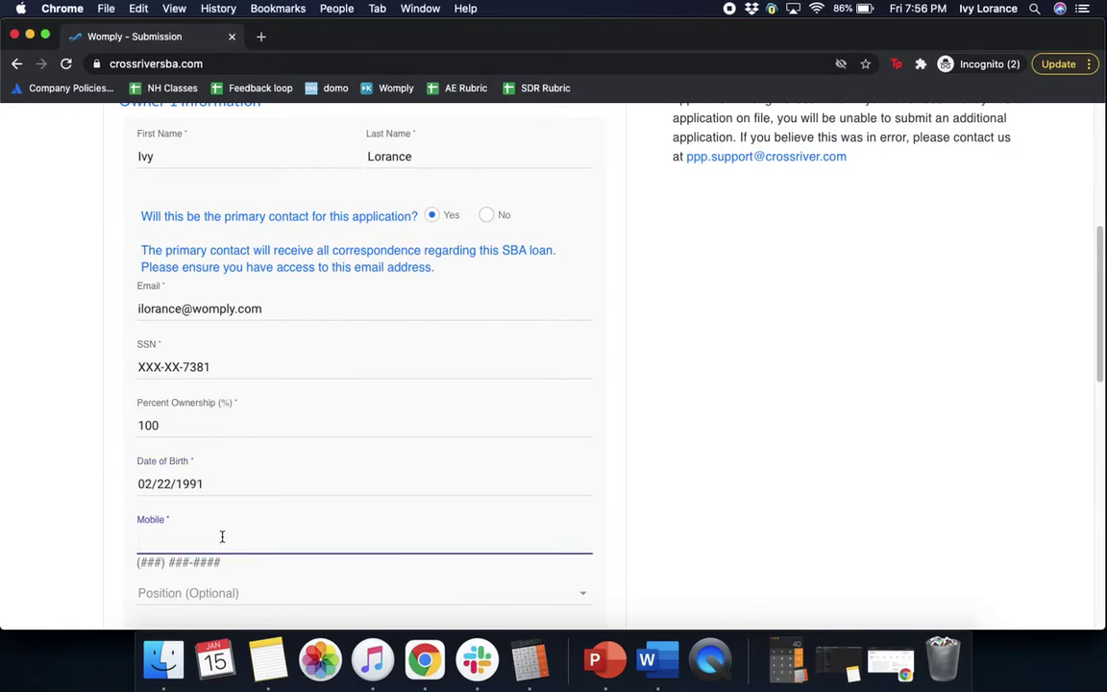
pyautogui.click(868, 470)
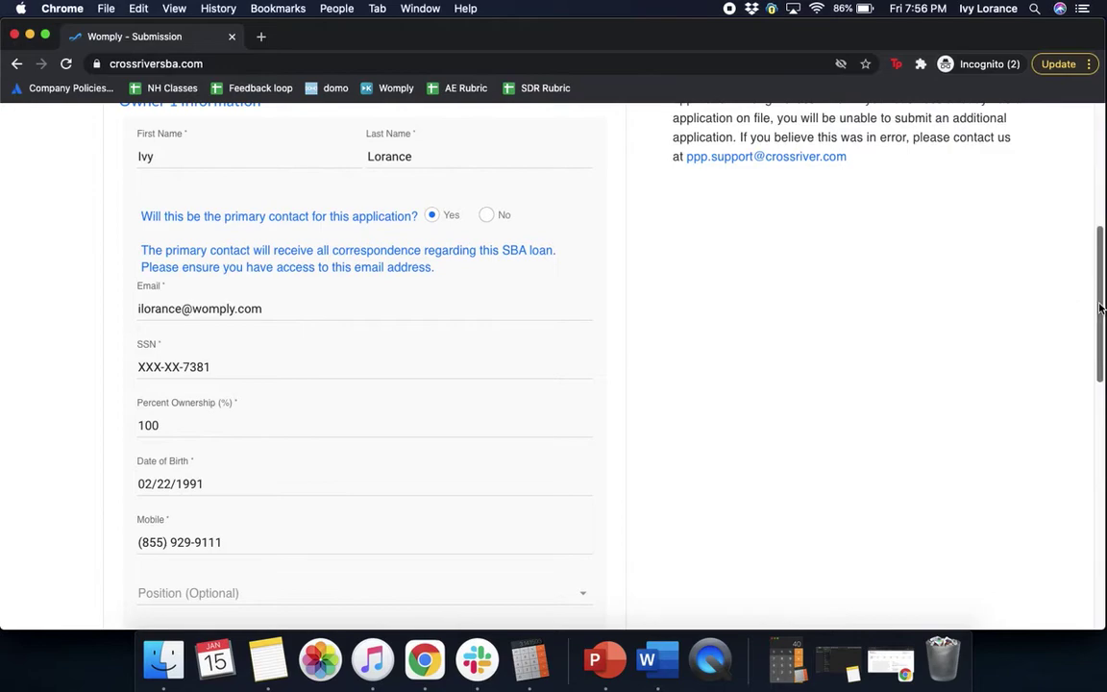
# - Set Owner 1's position to Owner and veteran status to Non-Veteran
pyautogui.scroll(-1, 1101, 319)
pyautogui.scroll(-5, 1100, 320)
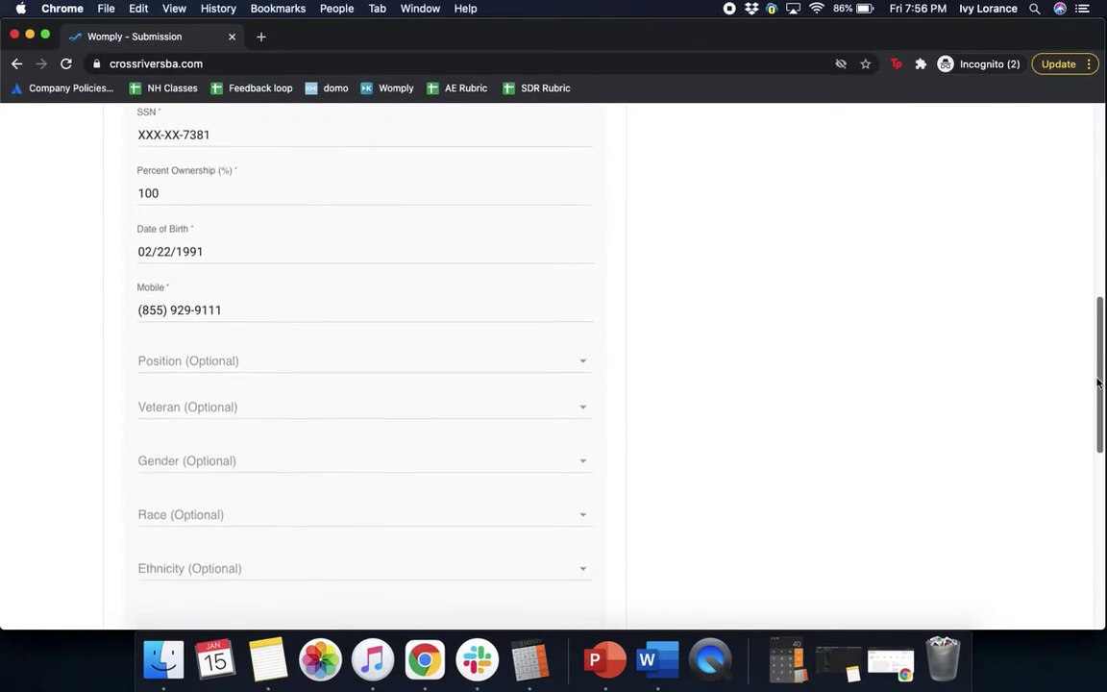
pyautogui.click(459, 364)
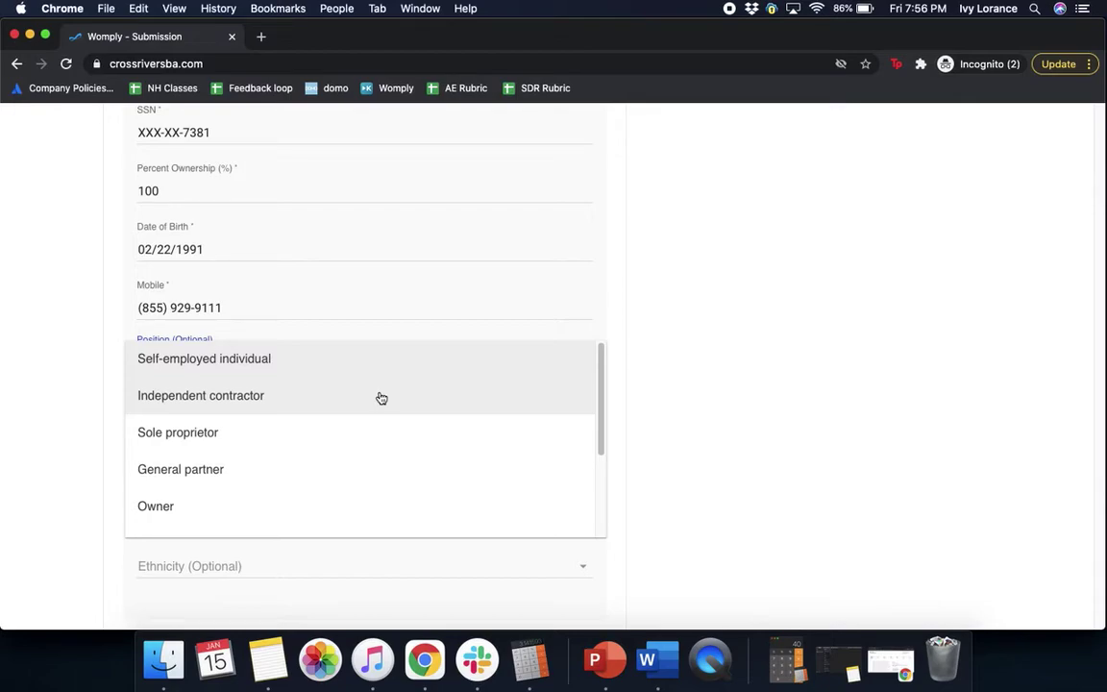
pyautogui.click(288, 519)
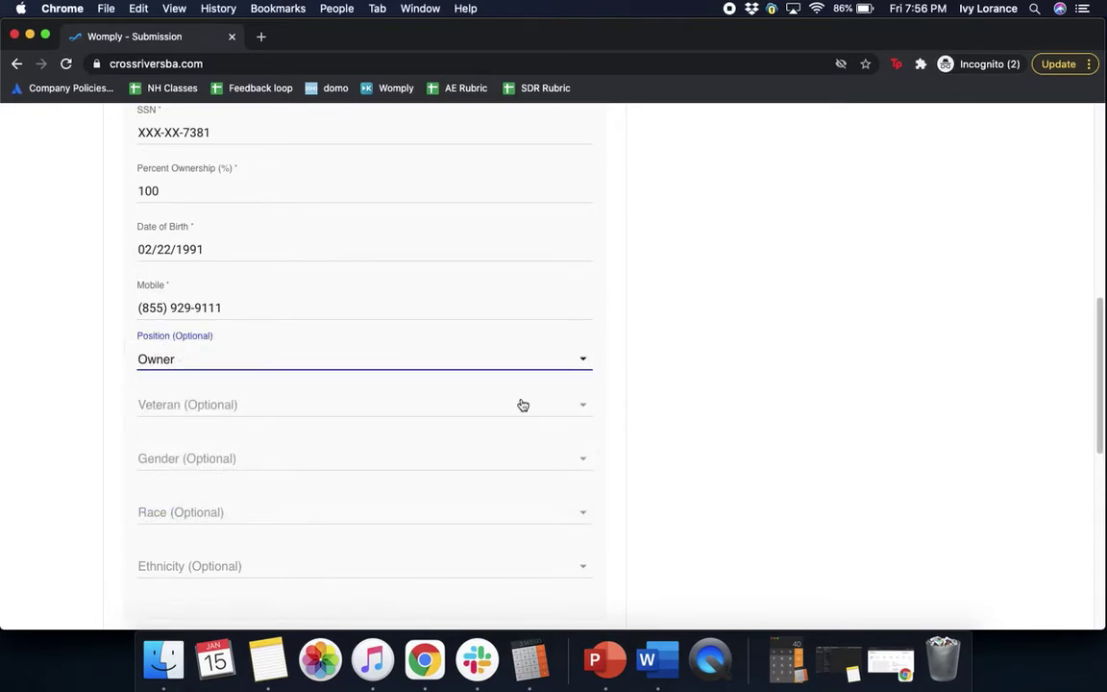
pyautogui.scroll(-1, 1099, 371)
pyautogui.scroll(-1, 1099, 371)
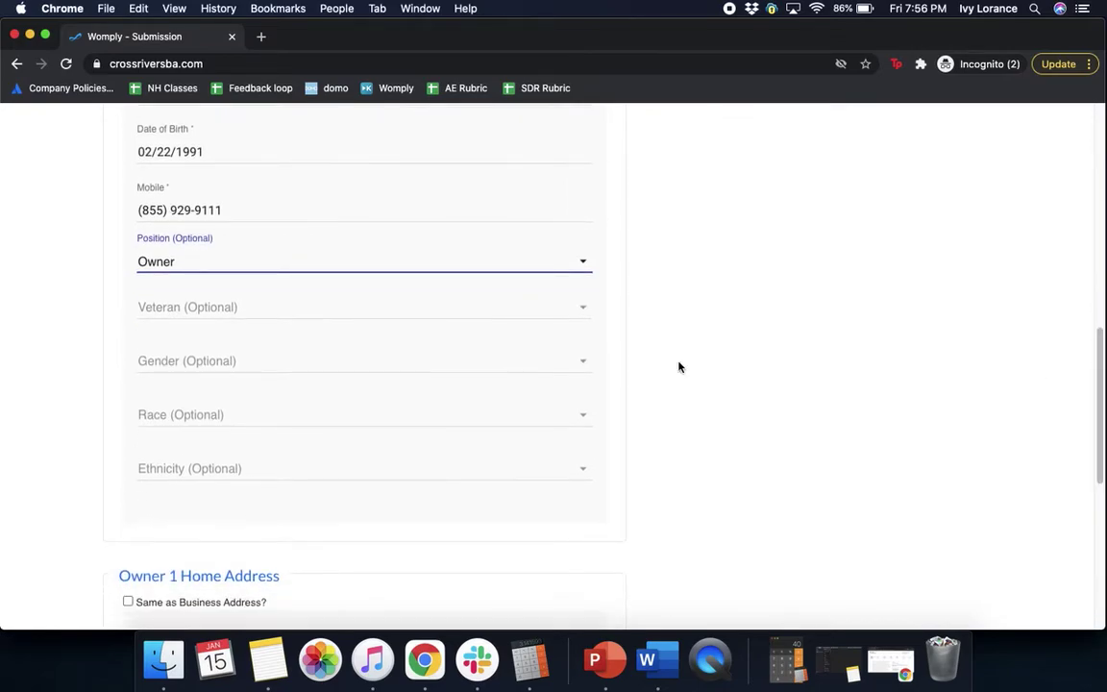
pyautogui.click(412, 307)
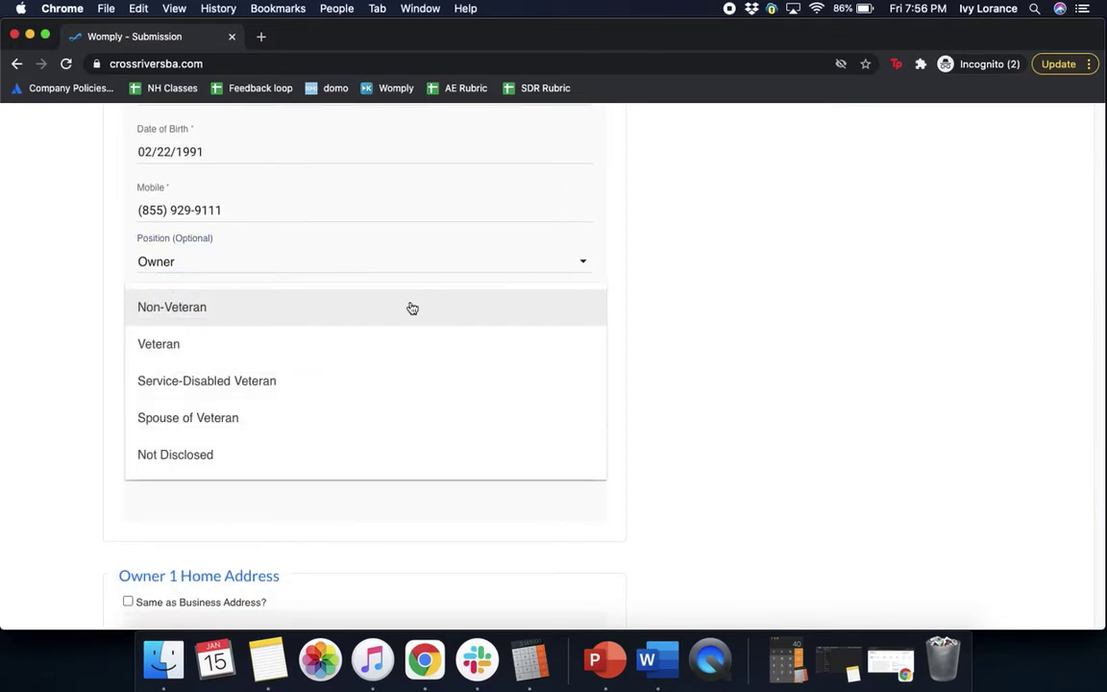
pyautogui.click(237, 311)
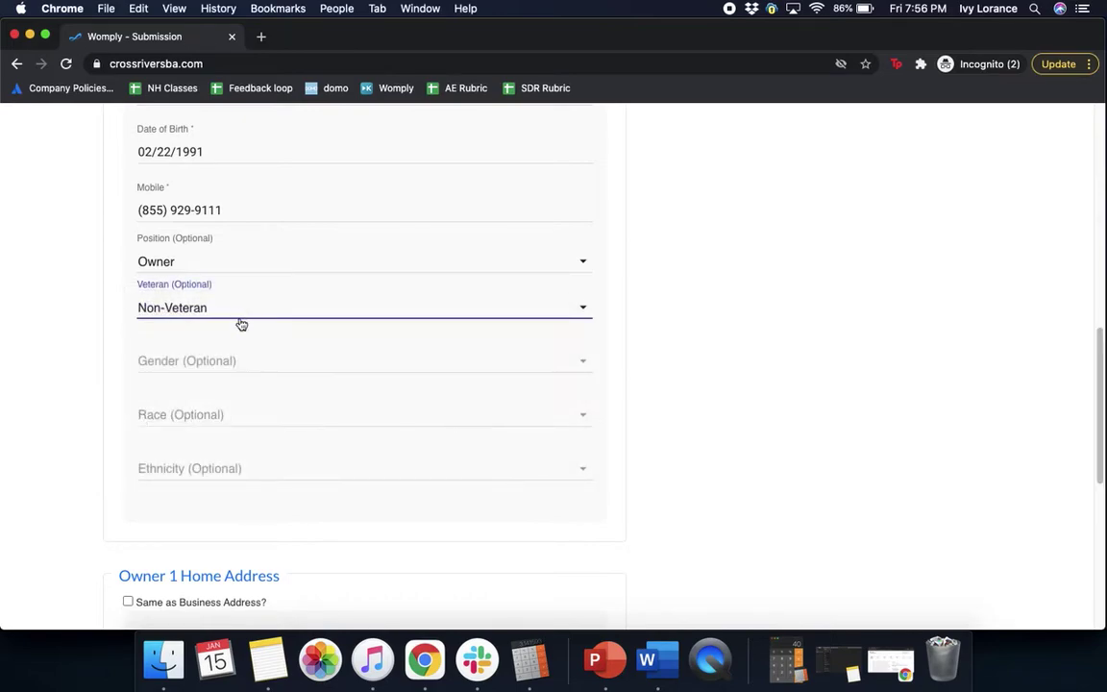
# - Set Owner 1's gender to Female, race to White, ethnicity to Not Hispanic or Latino
pyautogui.click(244, 360)
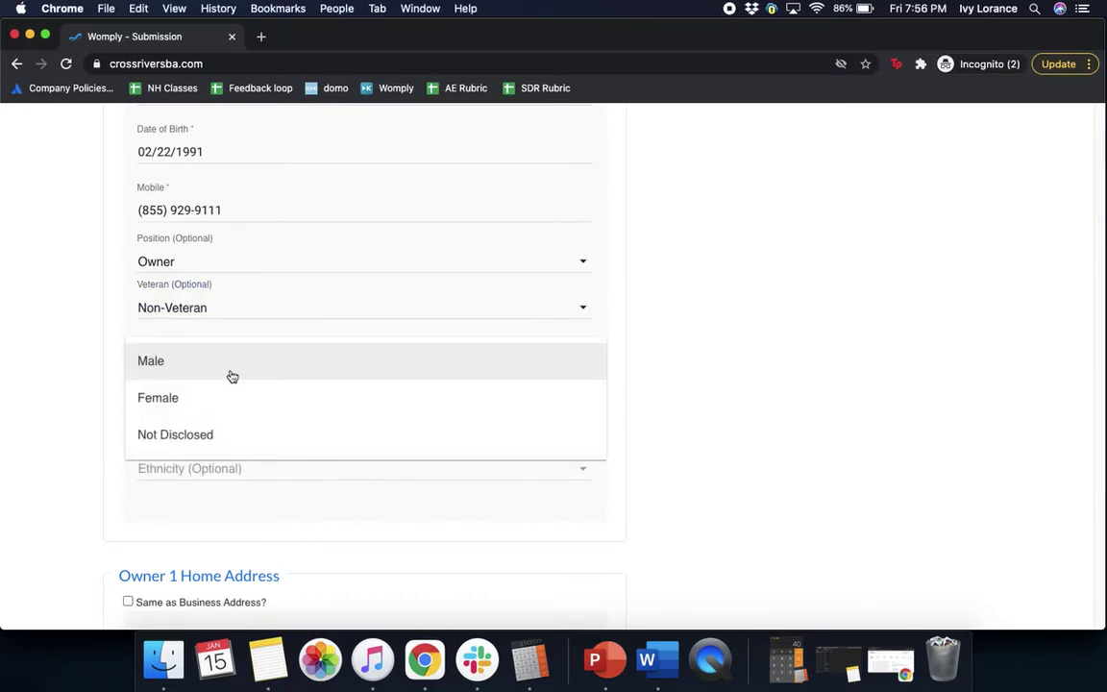
pyautogui.click(211, 401)
pyautogui.click(210, 423)
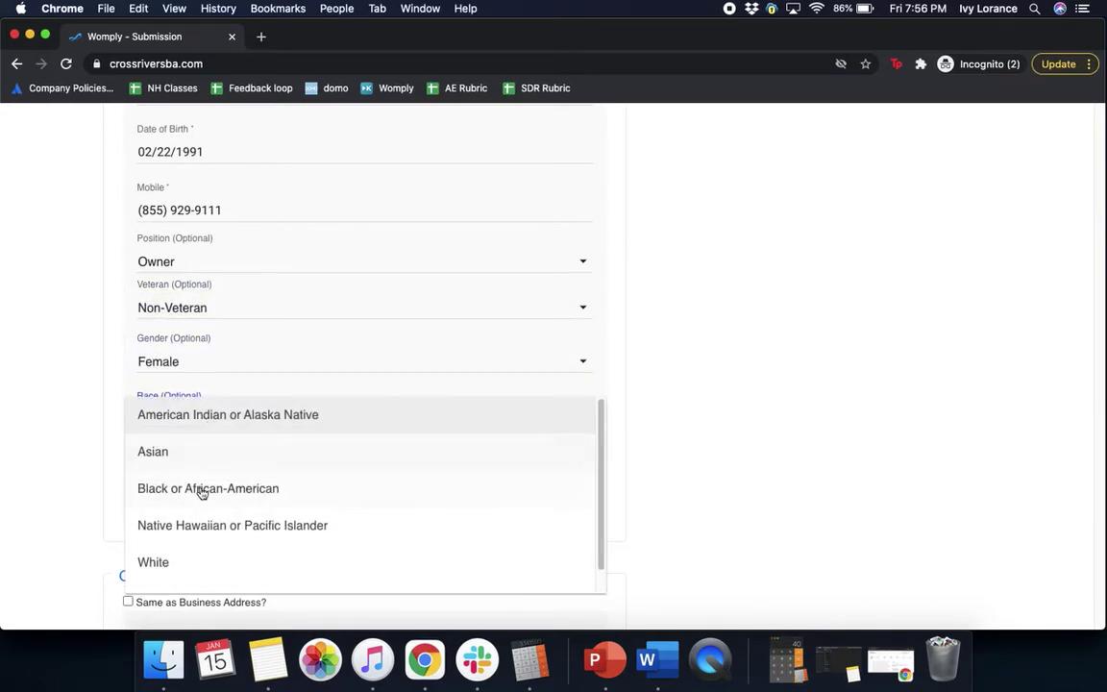
pyautogui.click(195, 555)
pyautogui.click(221, 471)
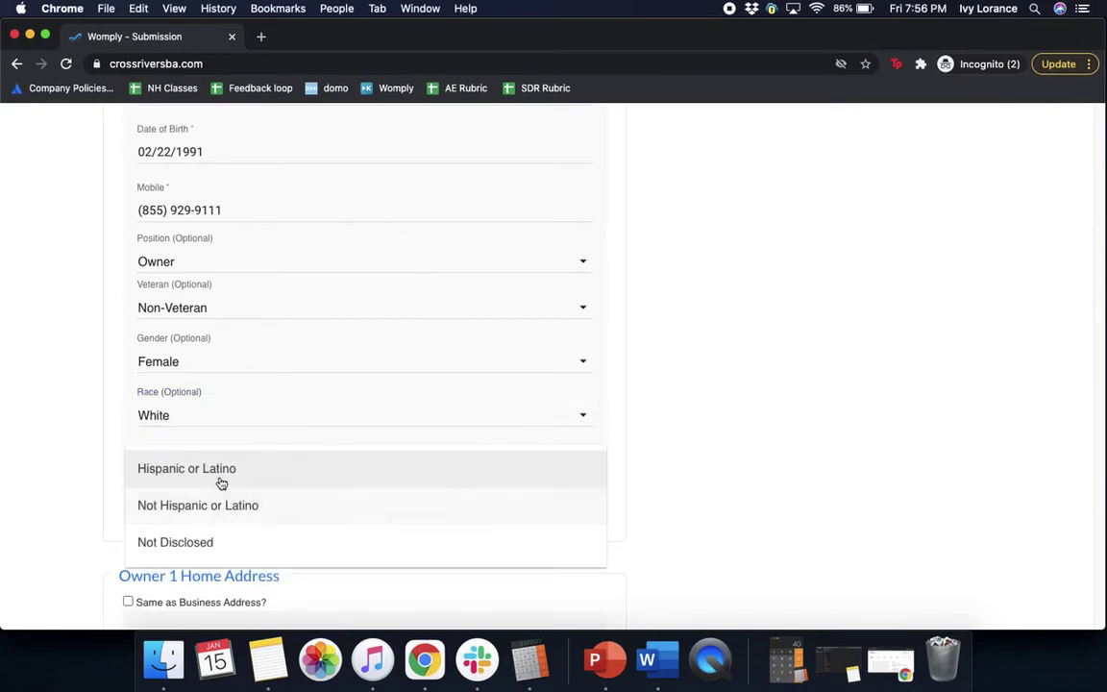
pyautogui.click(211, 510)
pyautogui.click(791, 447)
pyautogui.moveTo(1104, 429); pyautogui.dragTo(1101, 542)
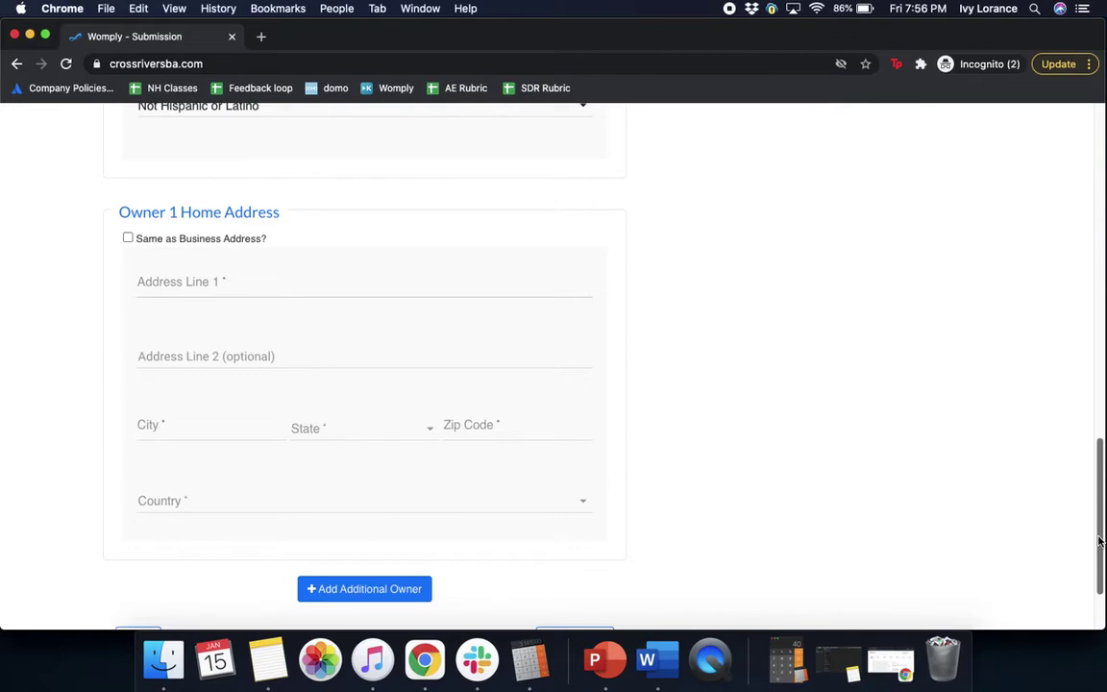
# - Mark Owner 1's home address as same as business address and continue to the Questionnaire
pyautogui.click(128, 239)
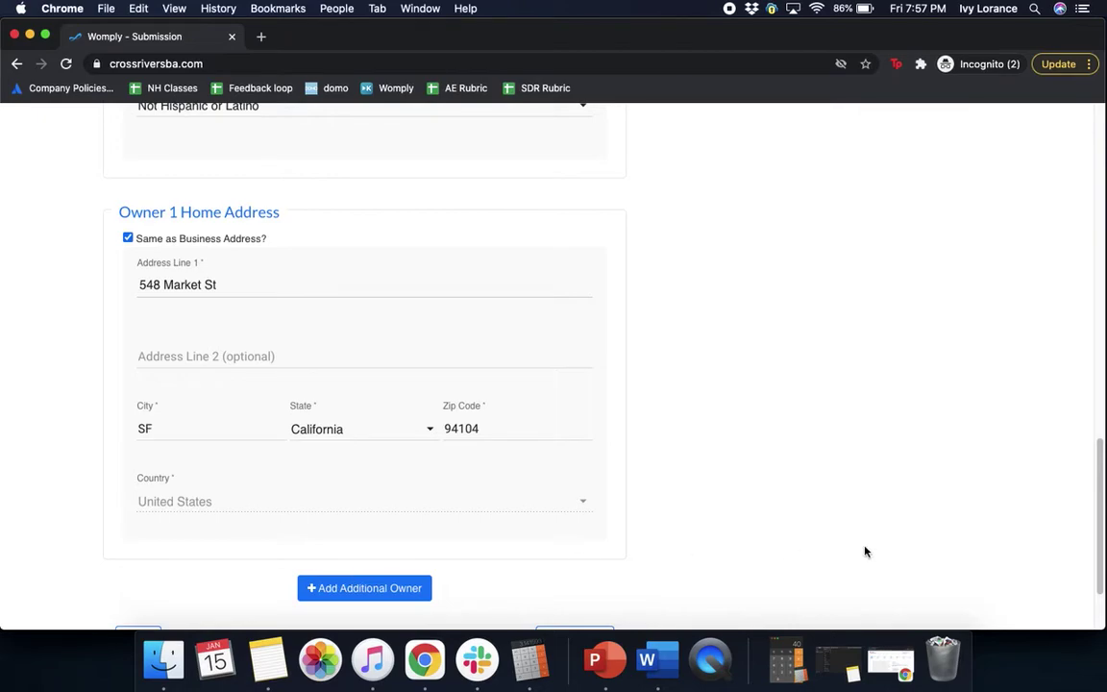
pyautogui.moveTo(1099, 484); pyautogui.dragTo(1099, 508)
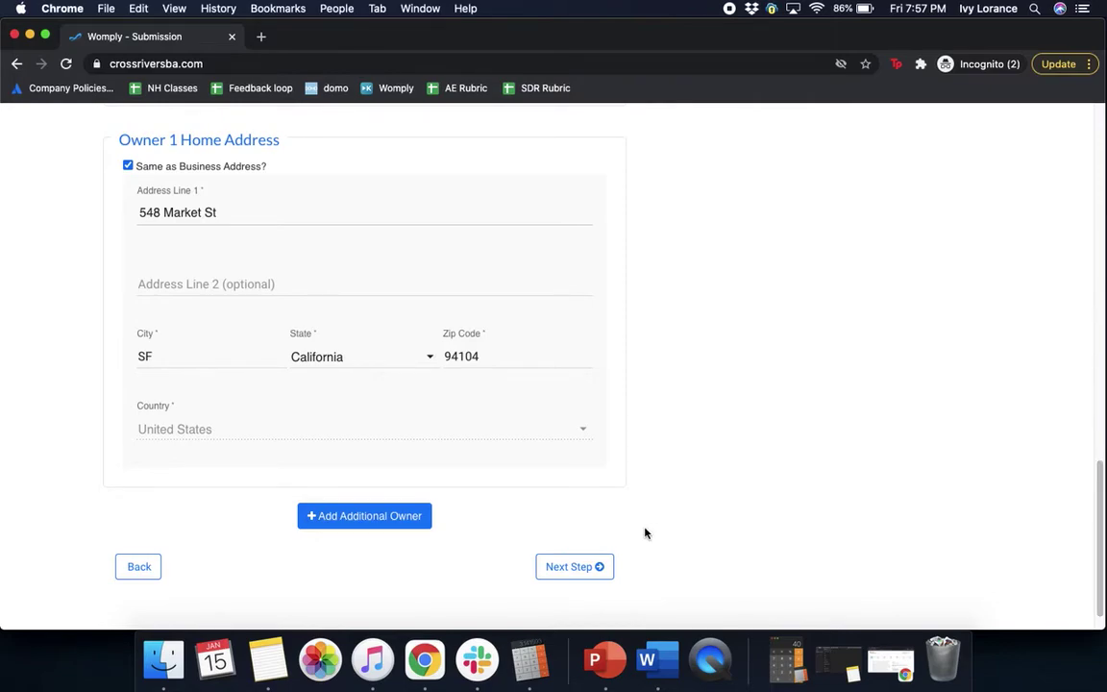
pyautogui.click(580, 566)
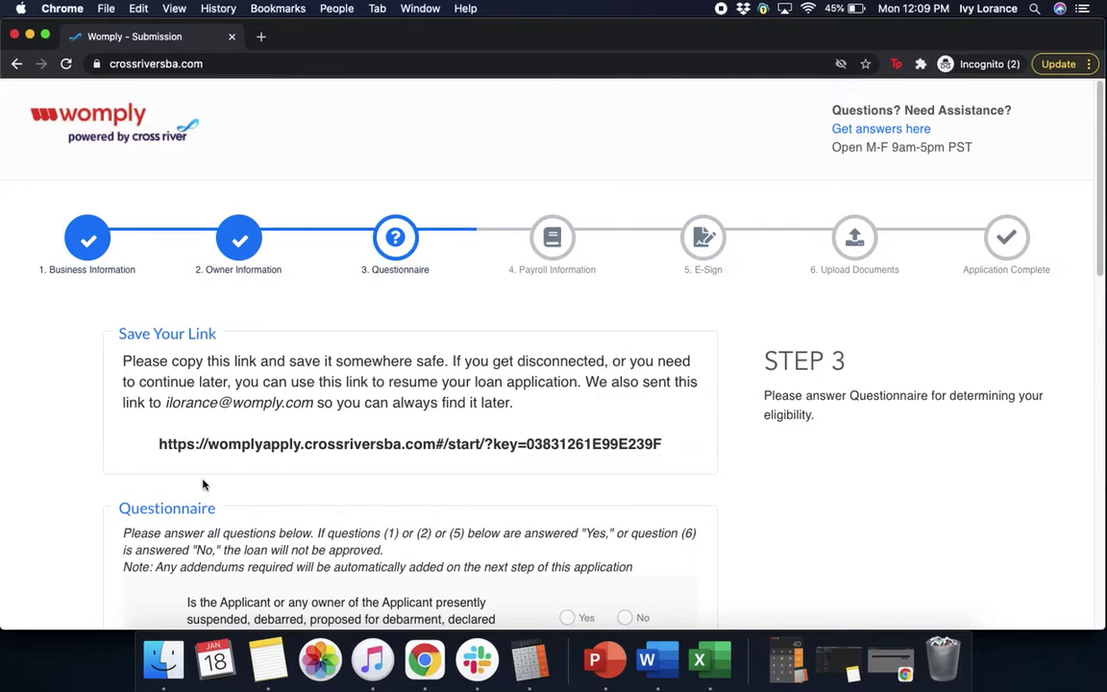
# - Answer No to questionnaire questions 1, 2, 3 and the incarceration/indictment question 4
pyautogui.scroll(-5, 203, 484)
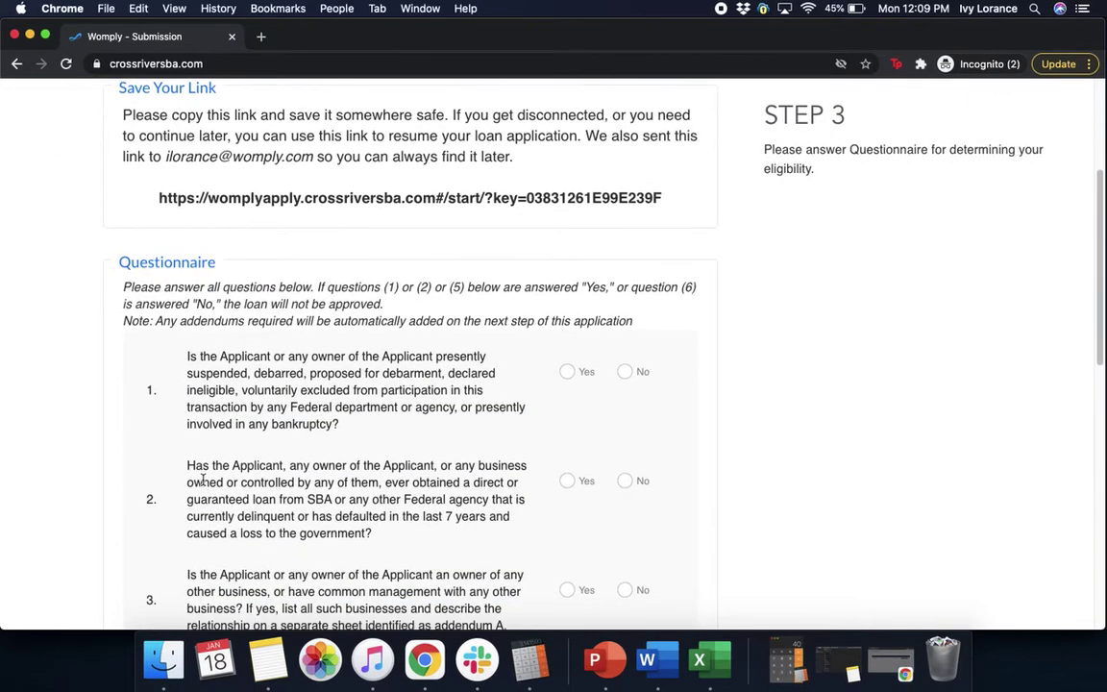
pyautogui.scroll(-3, 203, 481)
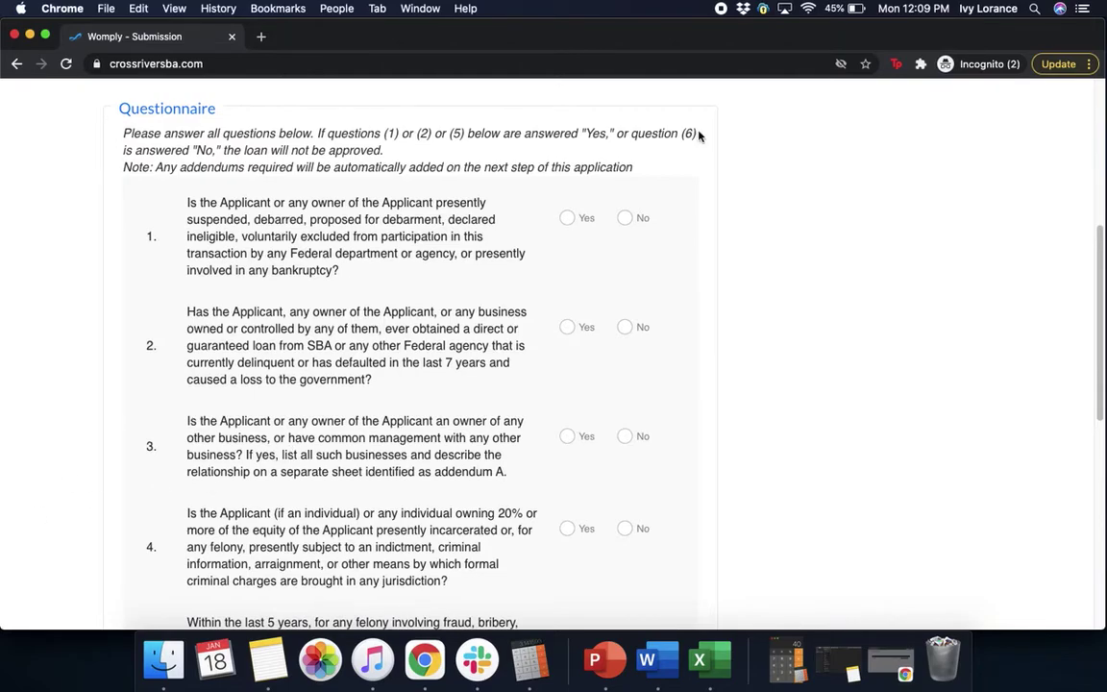
pyautogui.click(624, 220)
pyautogui.scroll(-3, 786, 330)
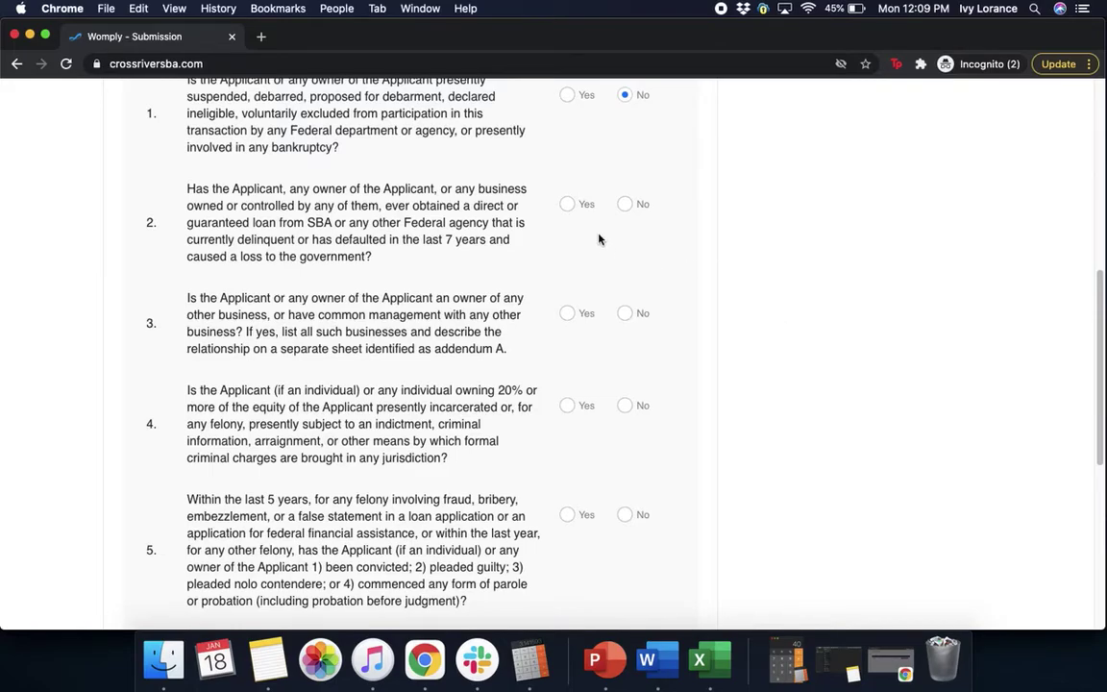
pyautogui.click(624, 205)
pyautogui.scroll(-3, 792, 280)
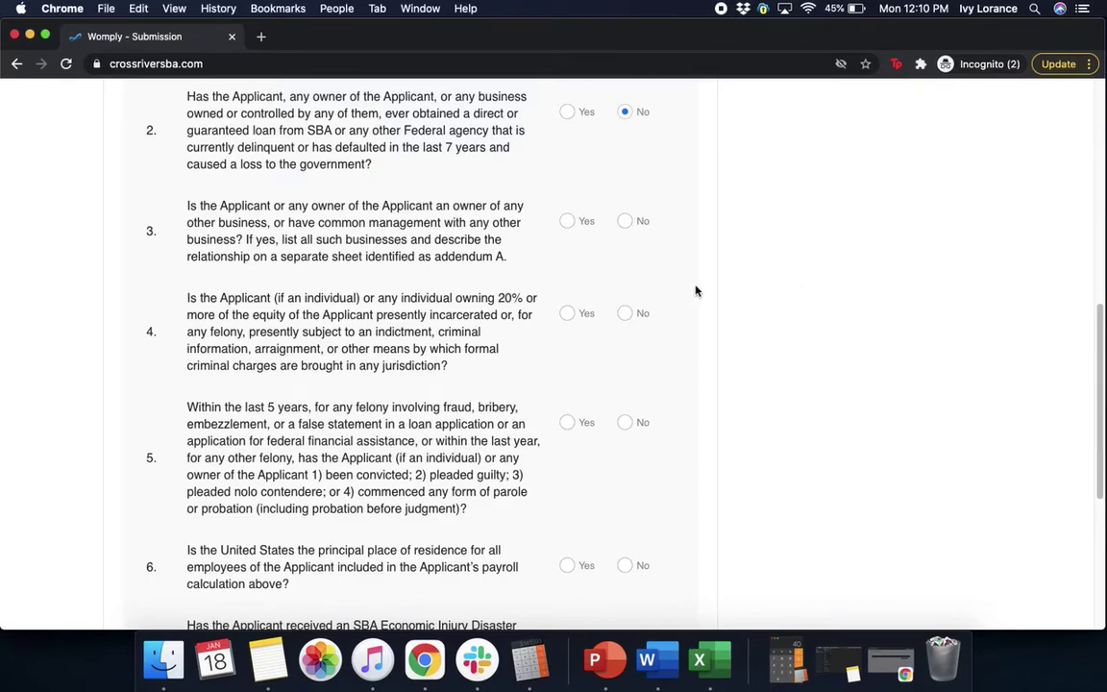
pyautogui.click(626, 222)
pyautogui.click(625, 314)
pyautogui.scroll(-3, 838, 432)
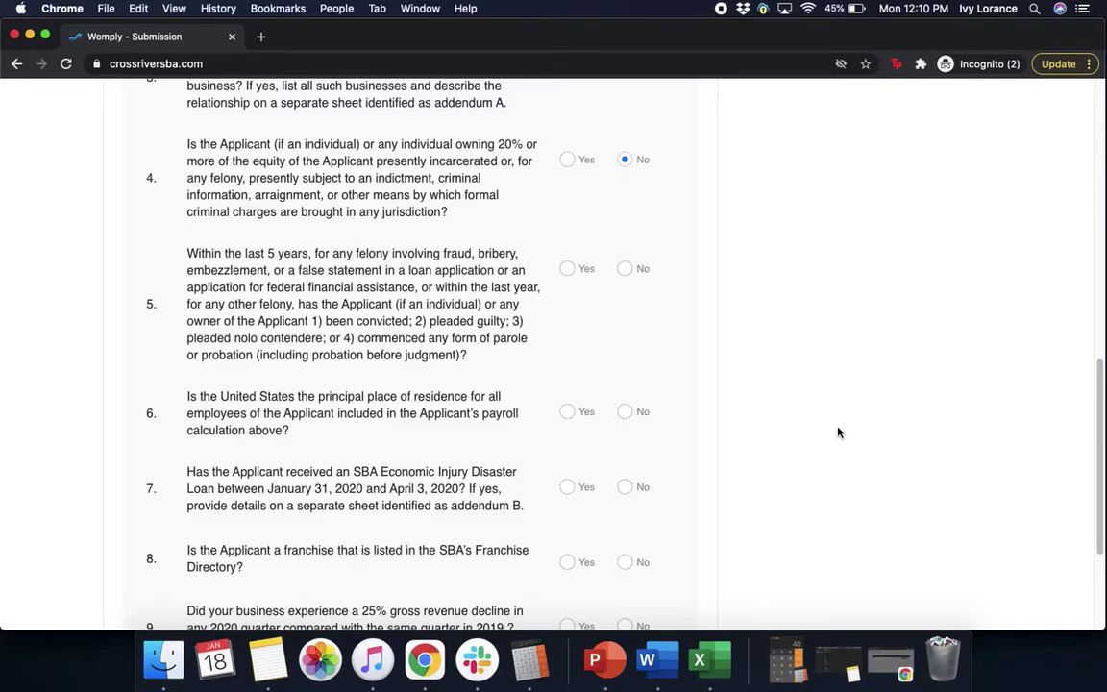
# - Answer questions 5–9 No, Yes, No, No, Yes and pick Q3 2020 as greatest-decline quarter
pyautogui.click(626, 270)
pyautogui.scroll(-3, 875, 488)
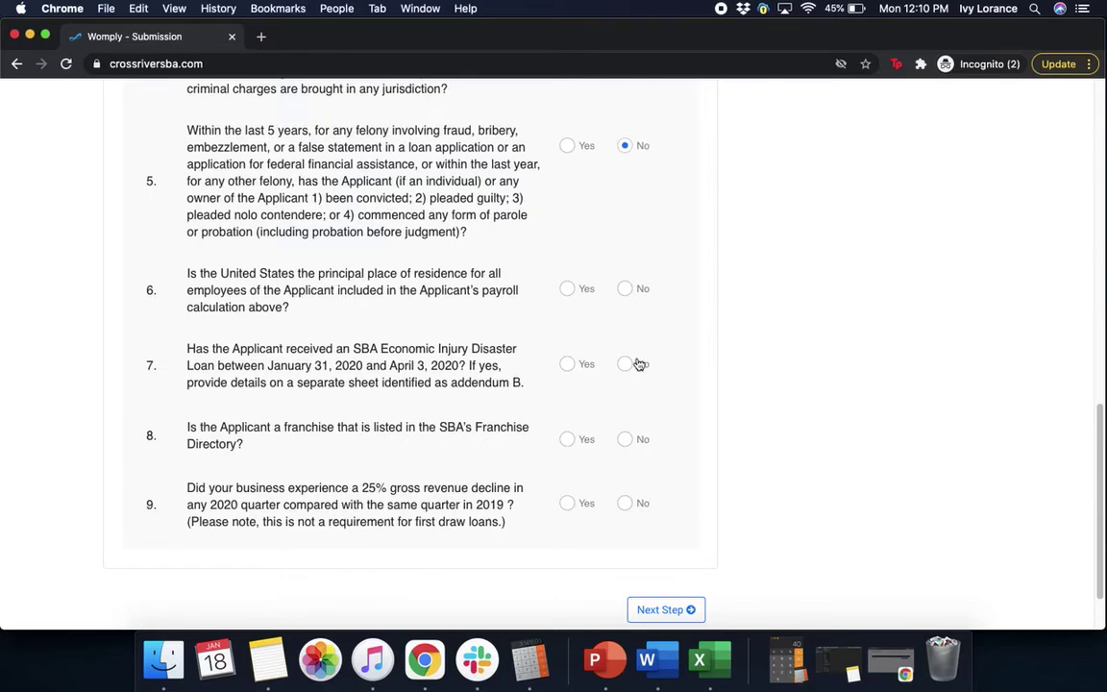
pyautogui.click(569, 291)
pyautogui.click(626, 365)
pyautogui.scroll(-2, 864, 417)
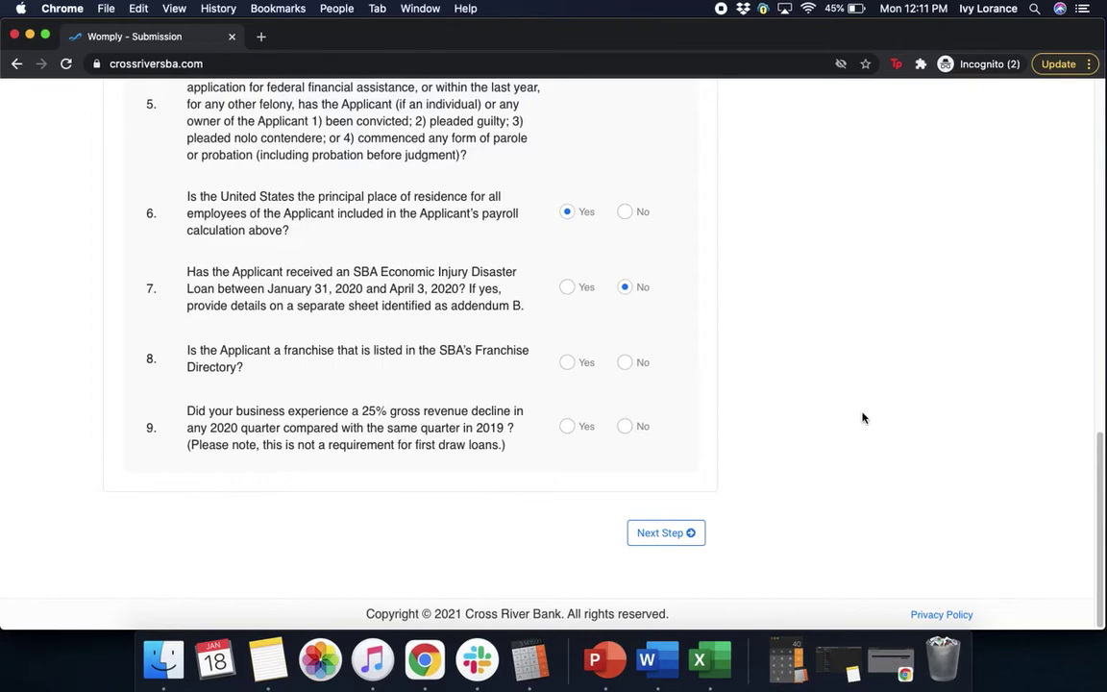
pyautogui.click(626, 363)
pyautogui.click(569, 429)
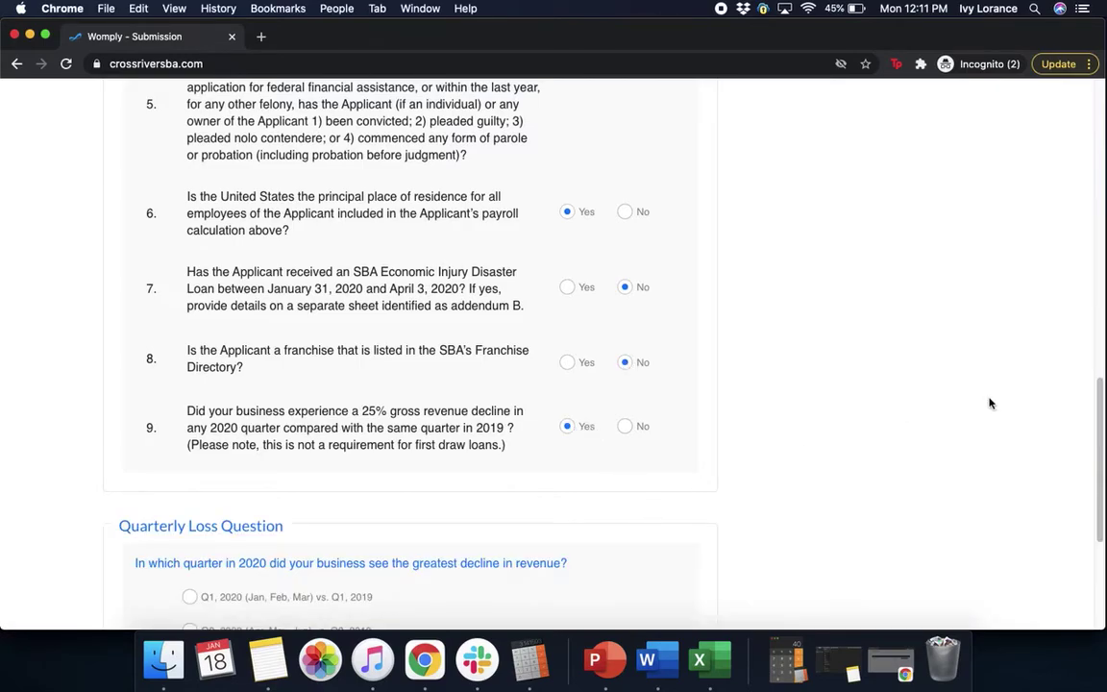
pyautogui.moveTo(1101, 405); pyautogui.dragTo(1092, 505)
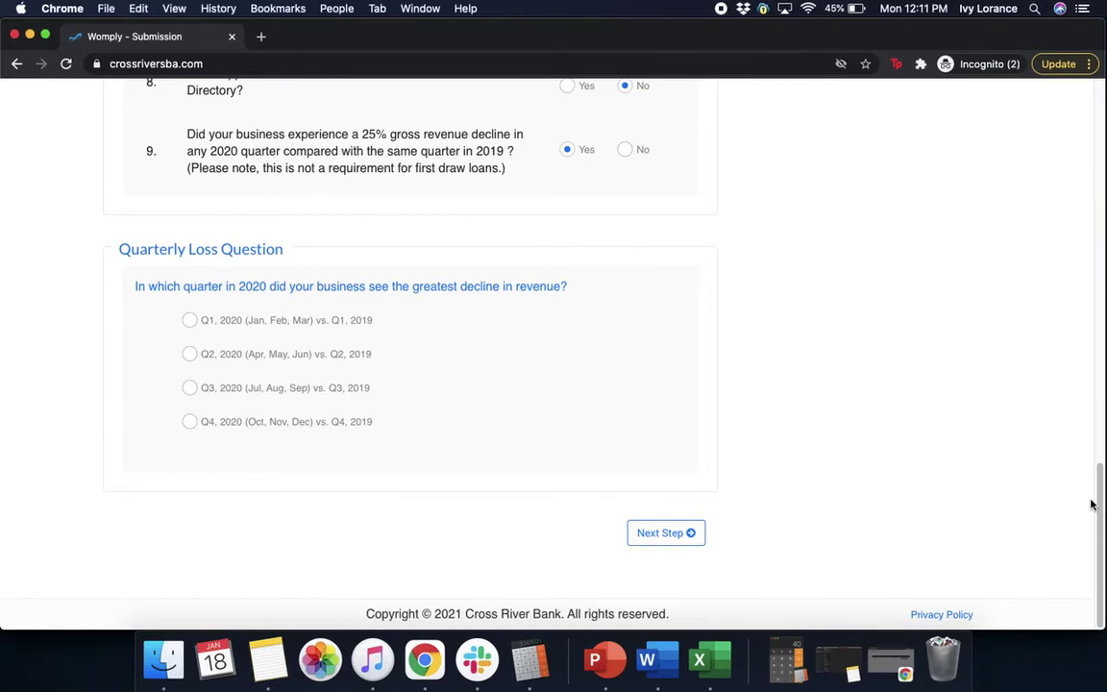
pyautogui.click(185, 390)
# - Go to Payroll Information, tick Payroll as loan purpose and choose corporation (form 1120) tax filing
pyautogui.click(663, 533)
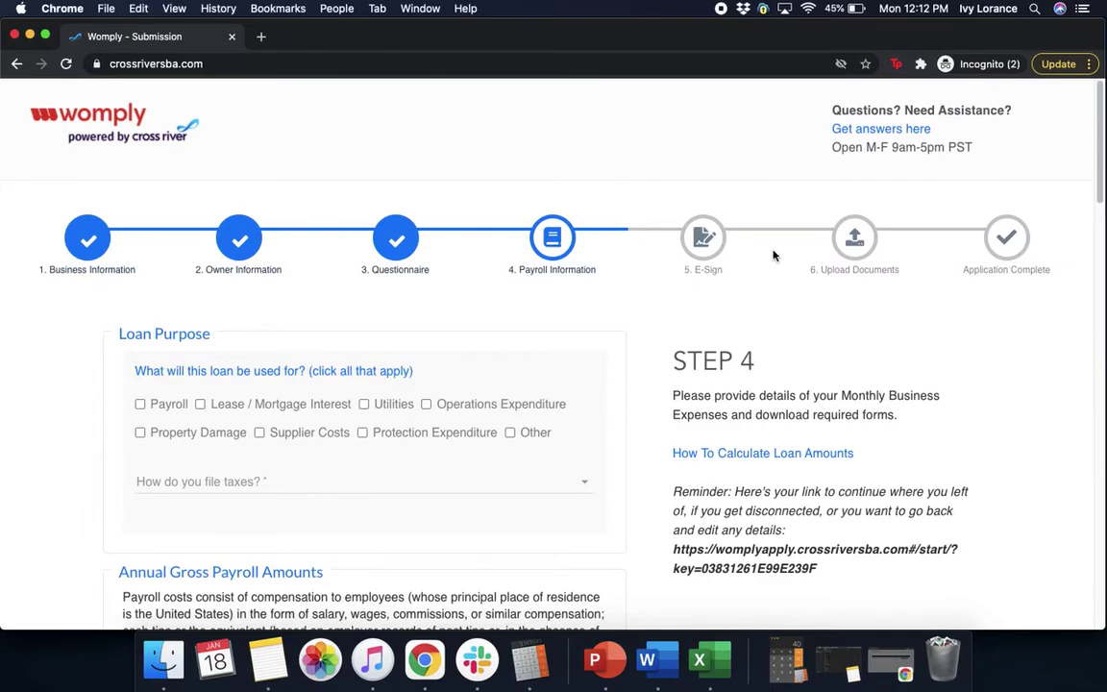
pyautogui.click(140, 405)
pyautogui.click(413, 486)
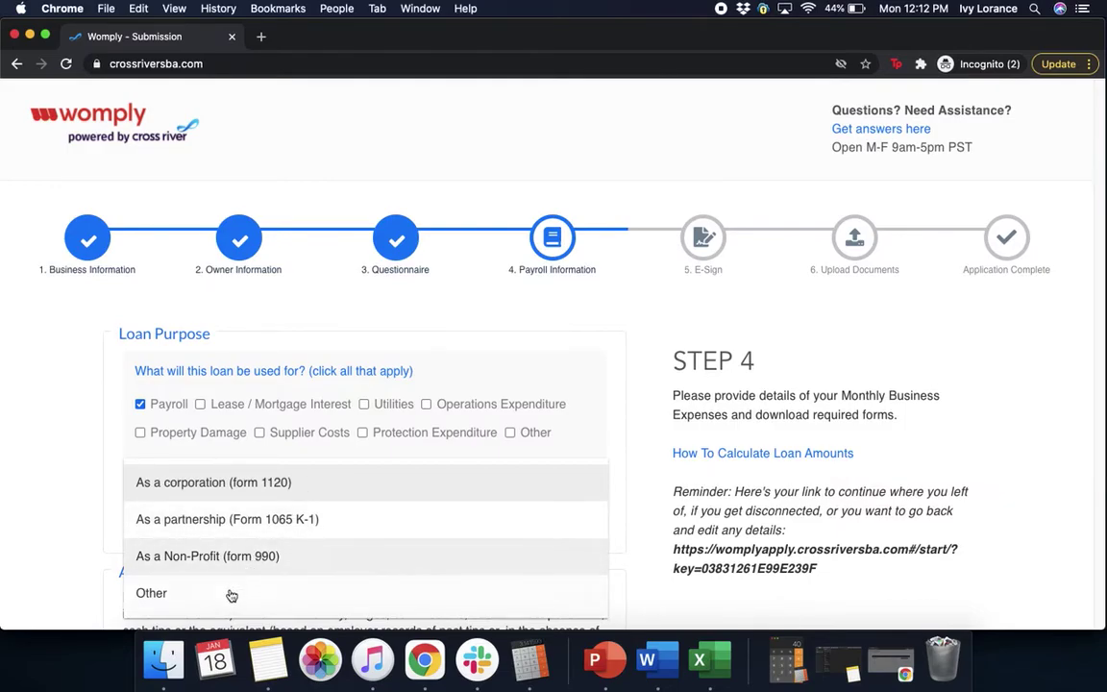
pyautogui.click(284, 491)
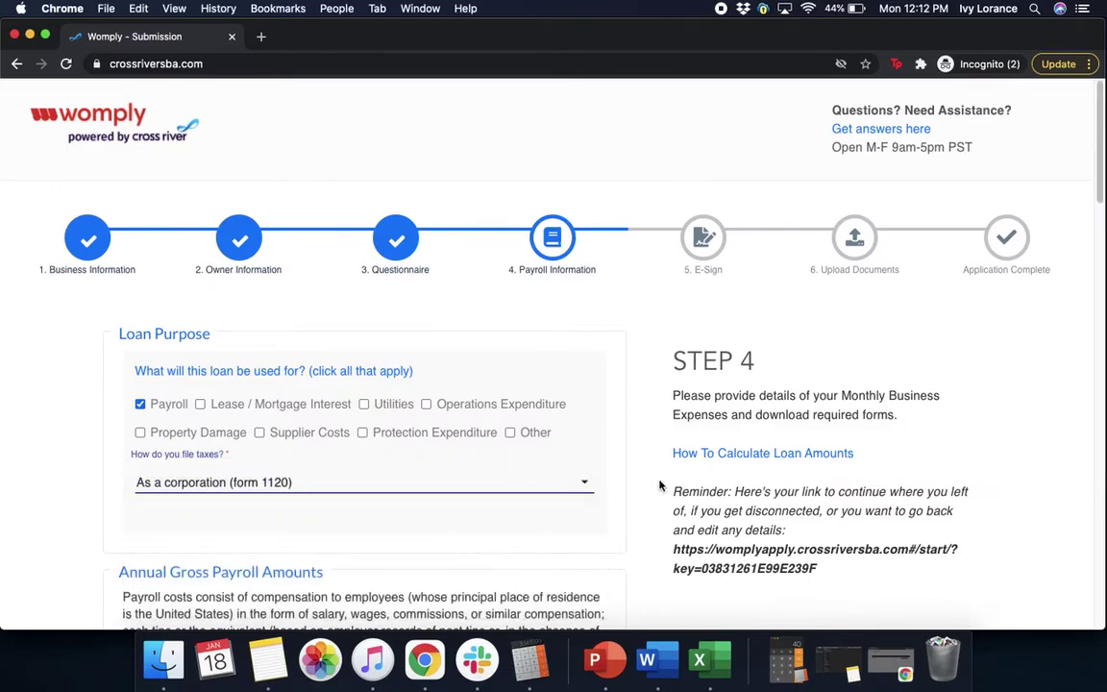
pyautogui.scroll(-5, 631, 522)
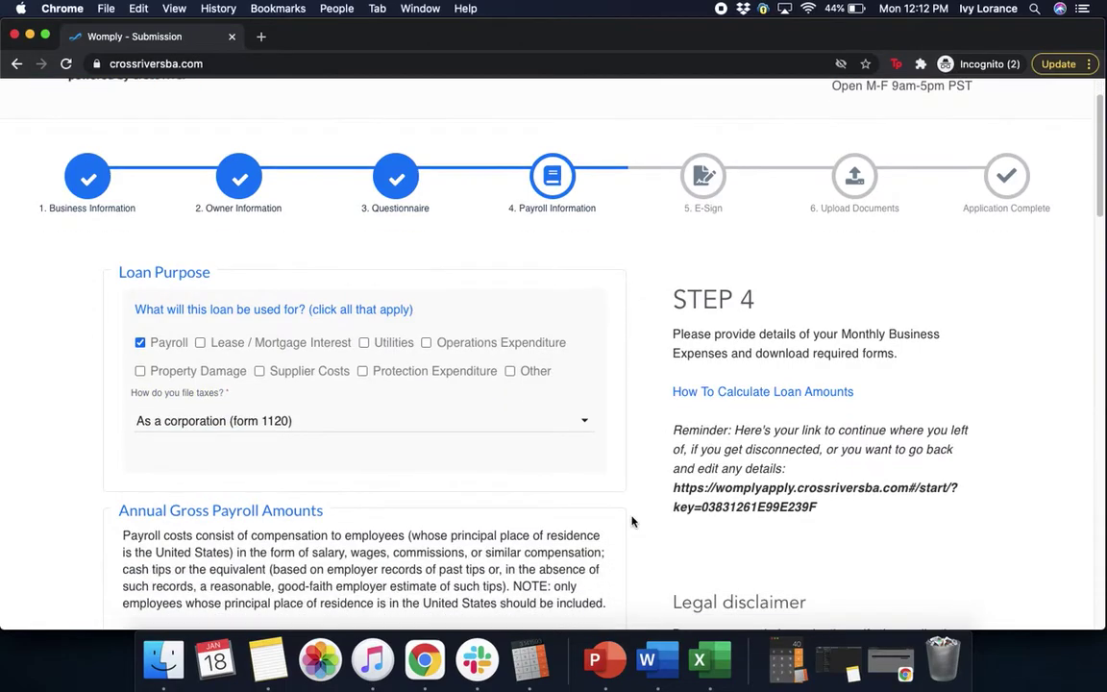
pyautogui.scroll(-1, 632, 522)
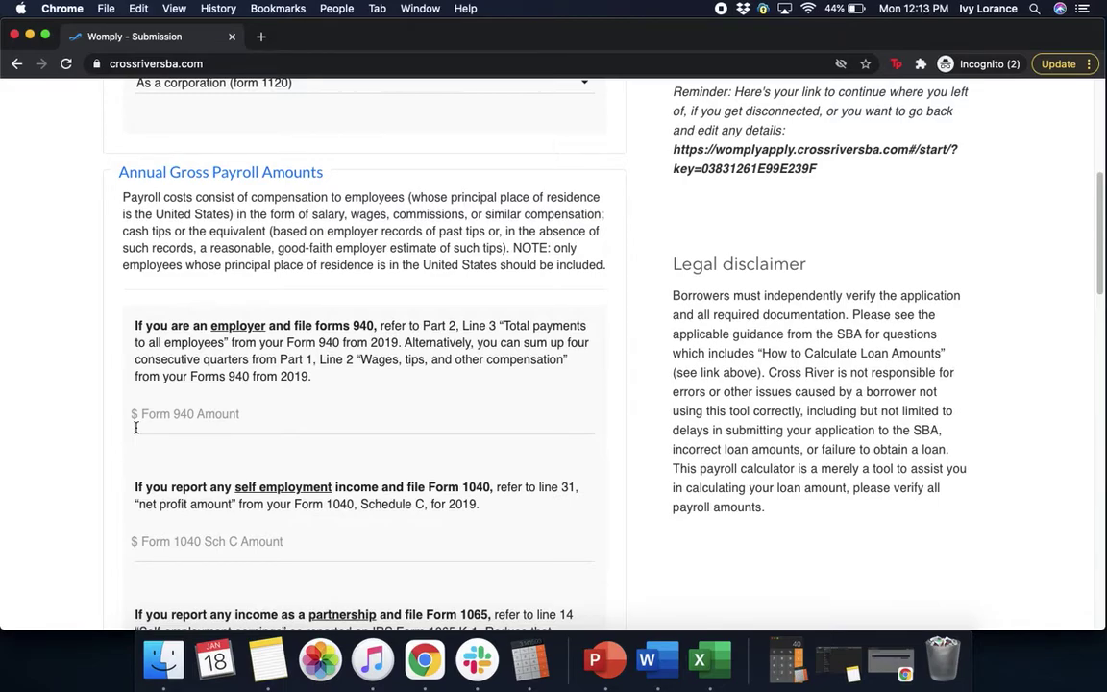
# - Enter 200000 as the Form 940 amount and leave the Form 1040 Sch C amount empty
pyautogui.click(189, 426)
pyautogui.write('200000')
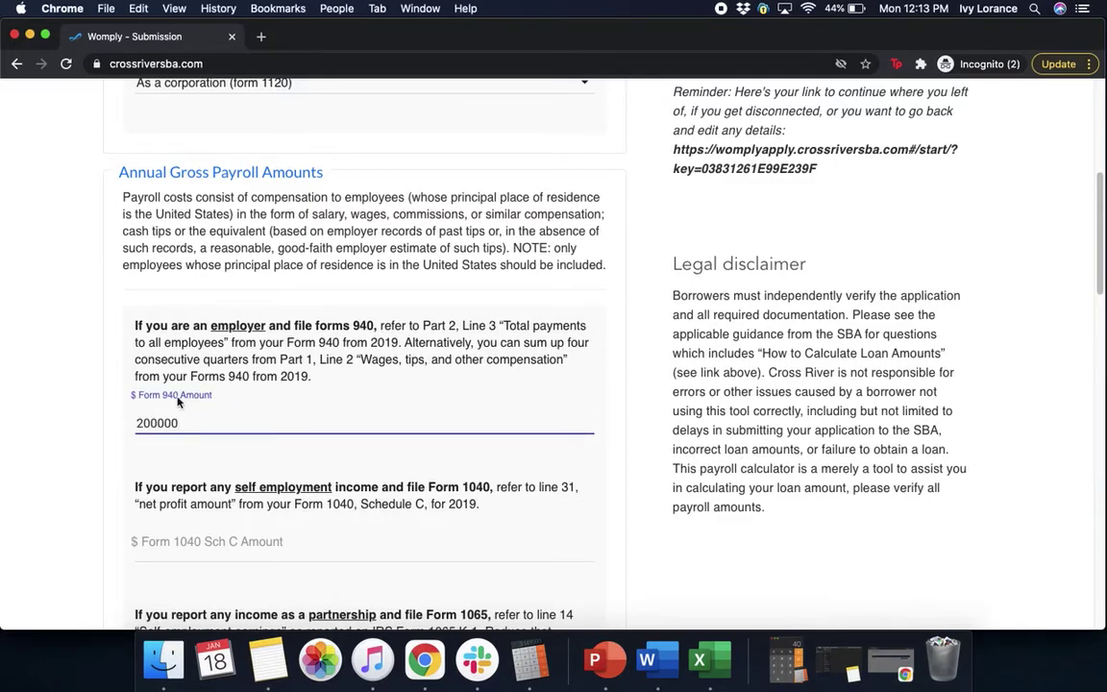
pyautogui.click(590, 540)
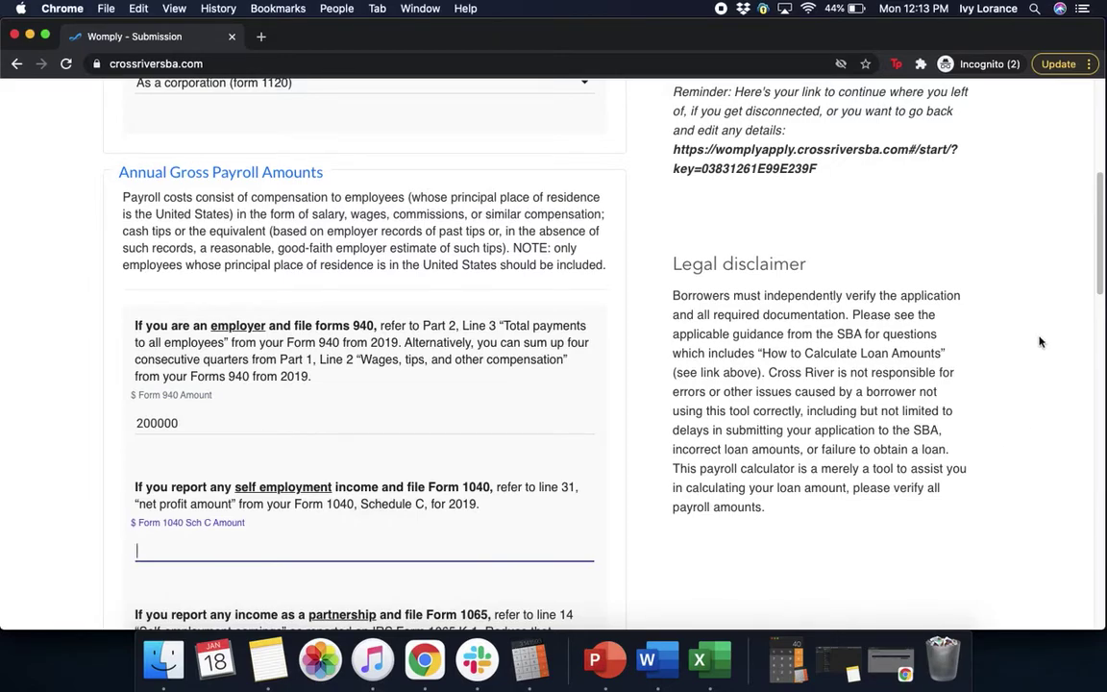
pyautogui.moveTo(1101, 271); pyautogui.dragTo(1103, 322)
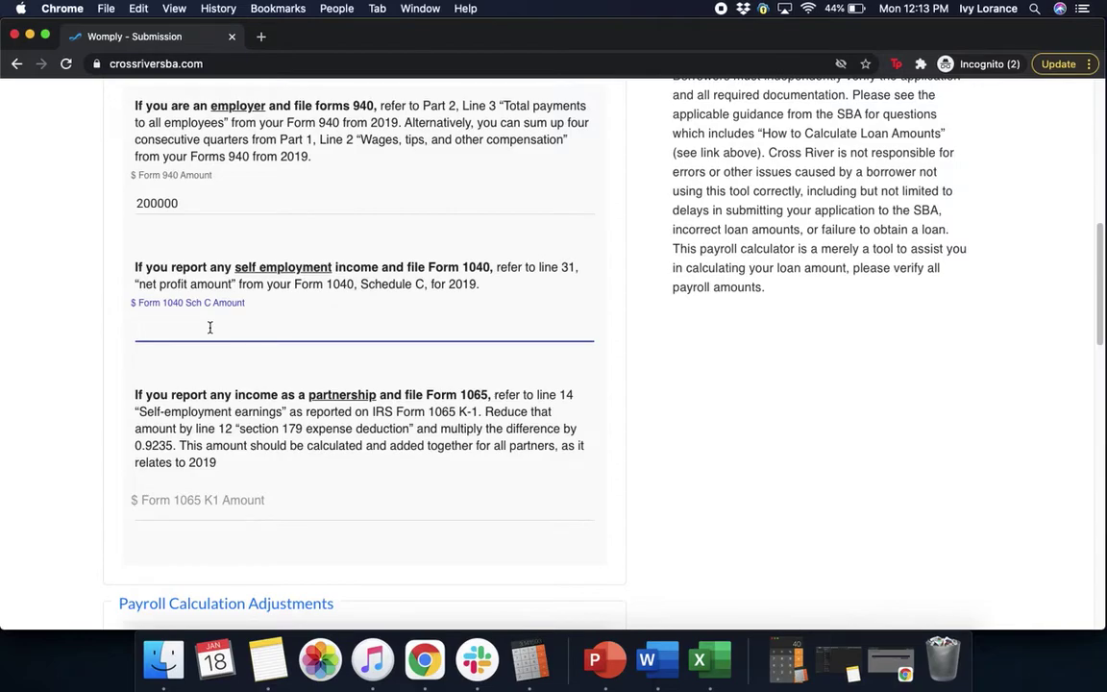
pyautogui.write('0')
pyautogui.press('BackSpace')
pyautogui.click(198, 527)
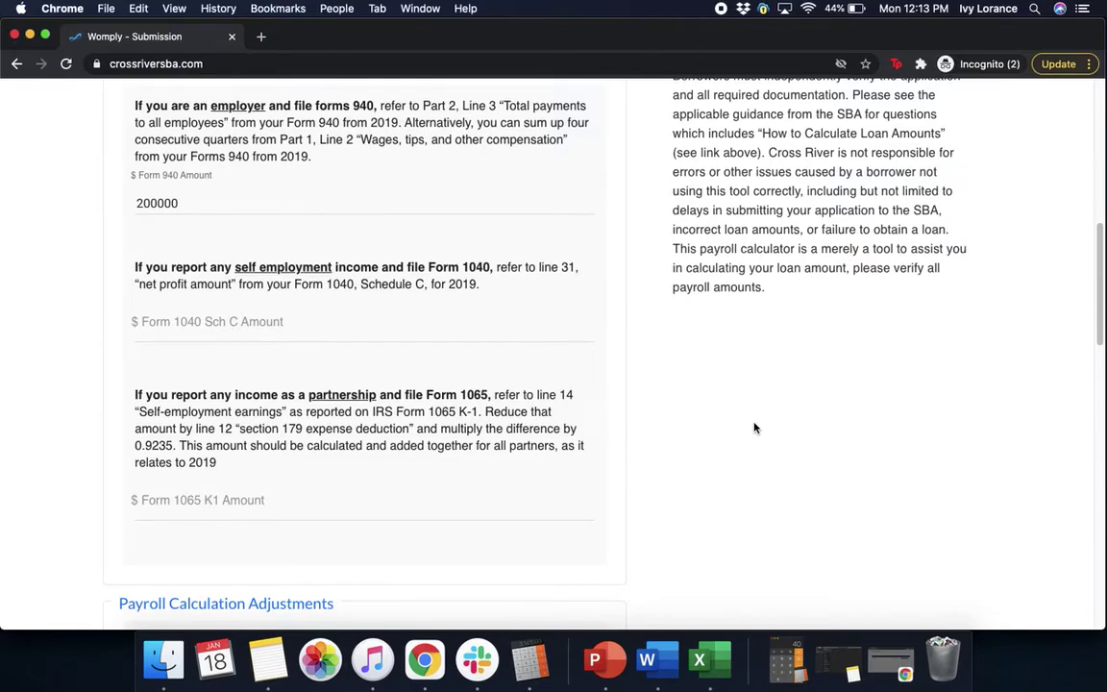
# - Enter 10000 for vacation/sick leave, group health, retirement and state & local taxes
pyautogui.scroll(-5, 766, 419)
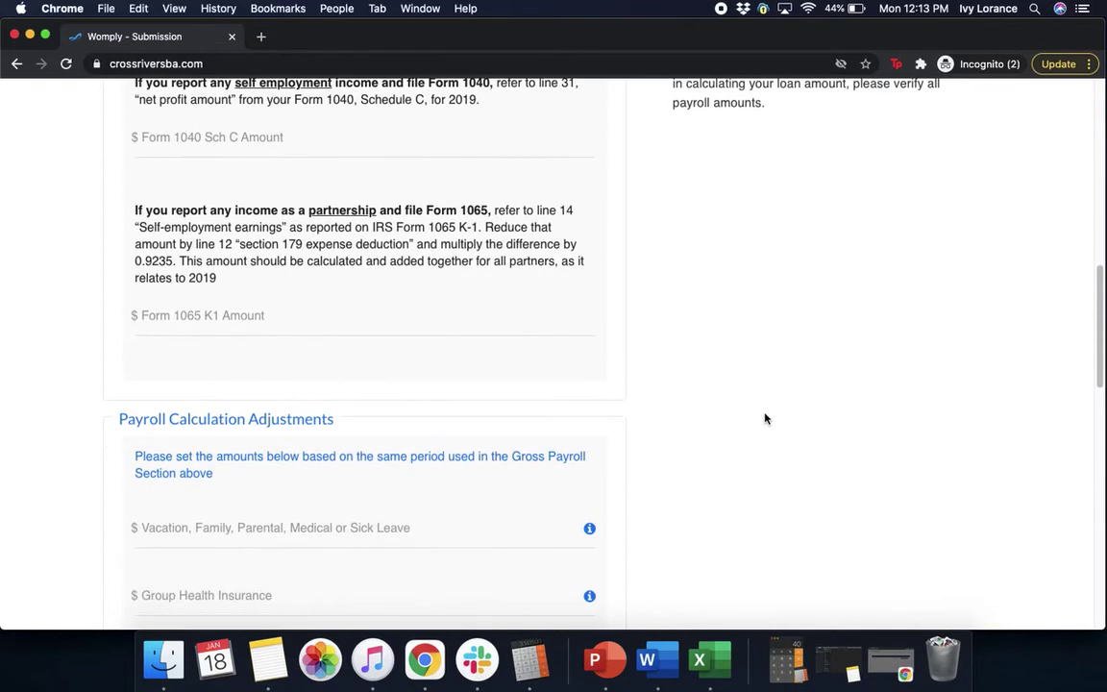
pyautogui.scroll(-3, 766, 418)
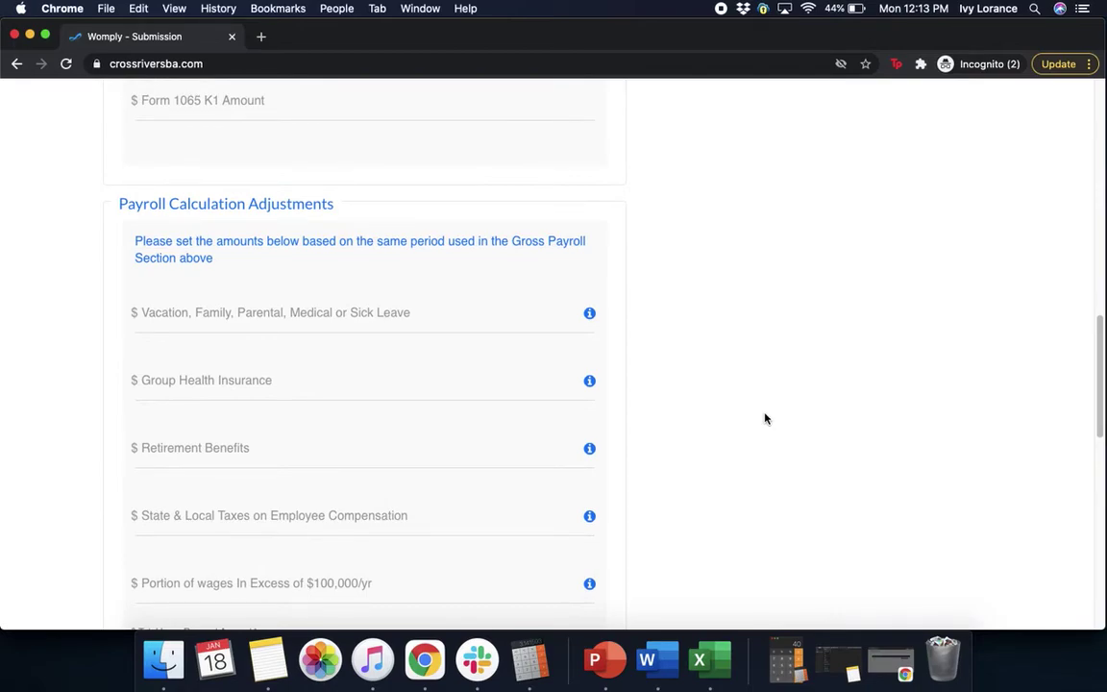
pyautogui.click(246, 311)
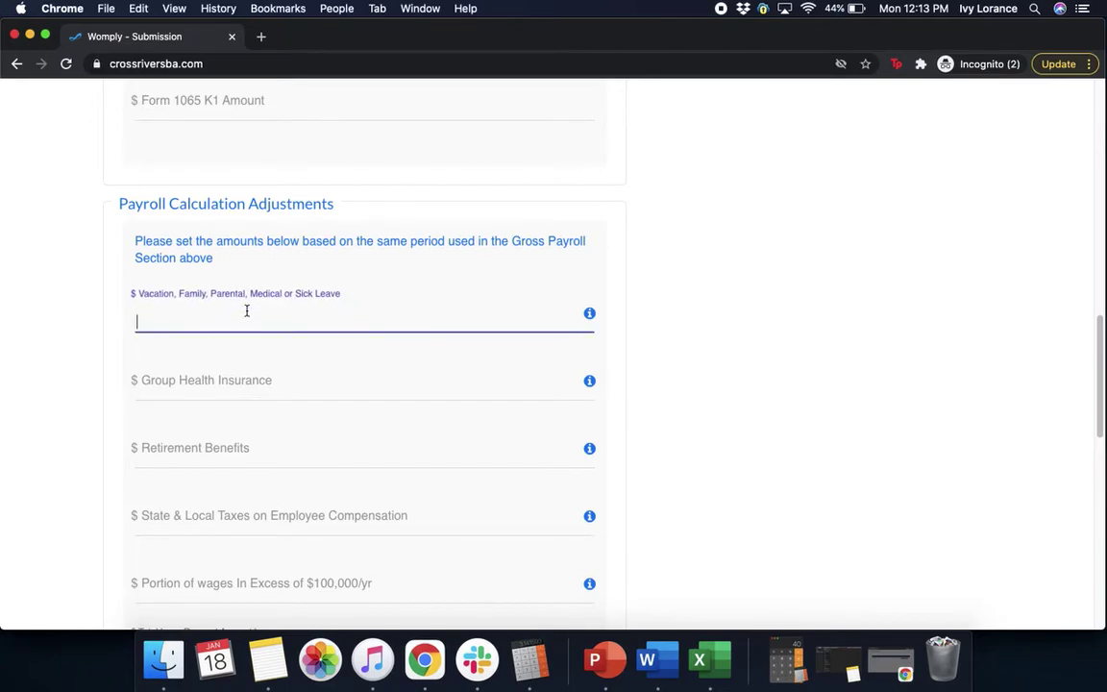
pyautogui.write('10000')
pyautogui.click(242, 385)
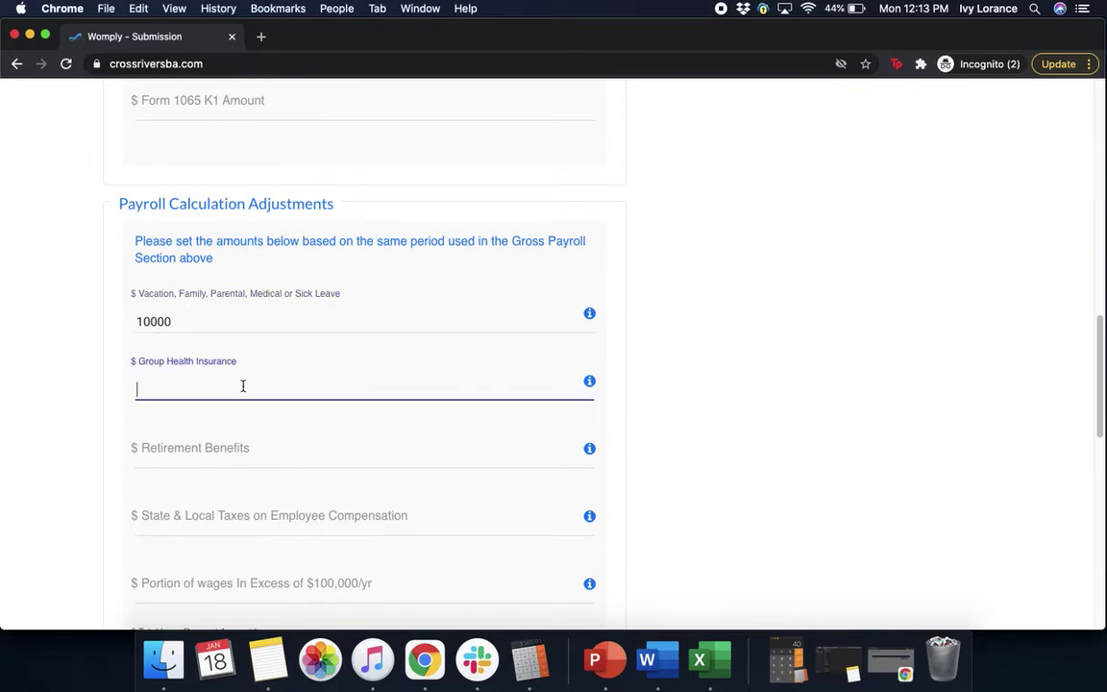
pyautogui.write('10000')
pyautogui.click(224, 447)
pyautogui.write('10000')
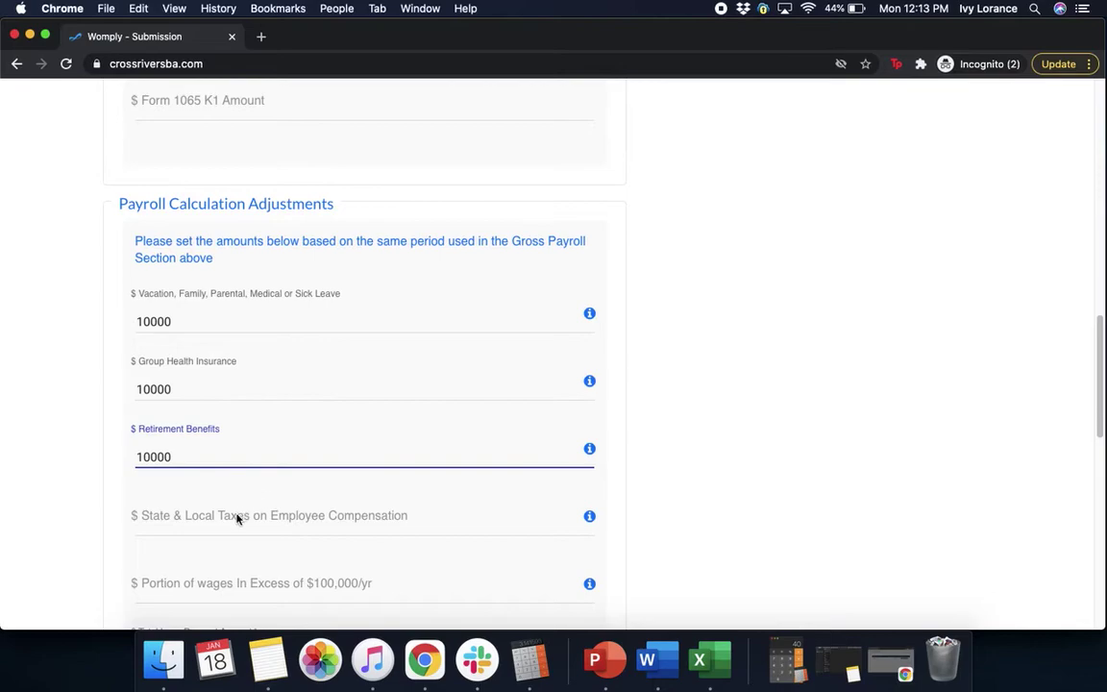
pyautogui.click(233, 517)
pyautogui.write('100')
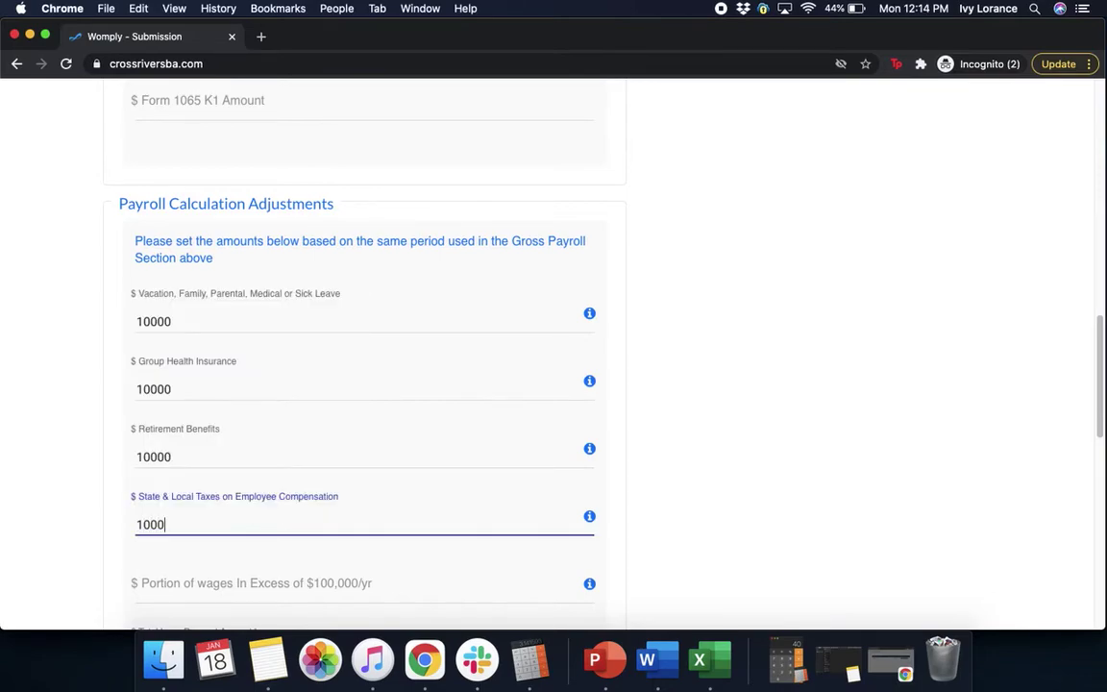
pyautogui.write('0')
pyautogui.click(724, 568)
# - Leave the portion of wages above $100,000 blank and confirm the $50,000 total loan request
pyautogui.scroll(-2, 724, 569)
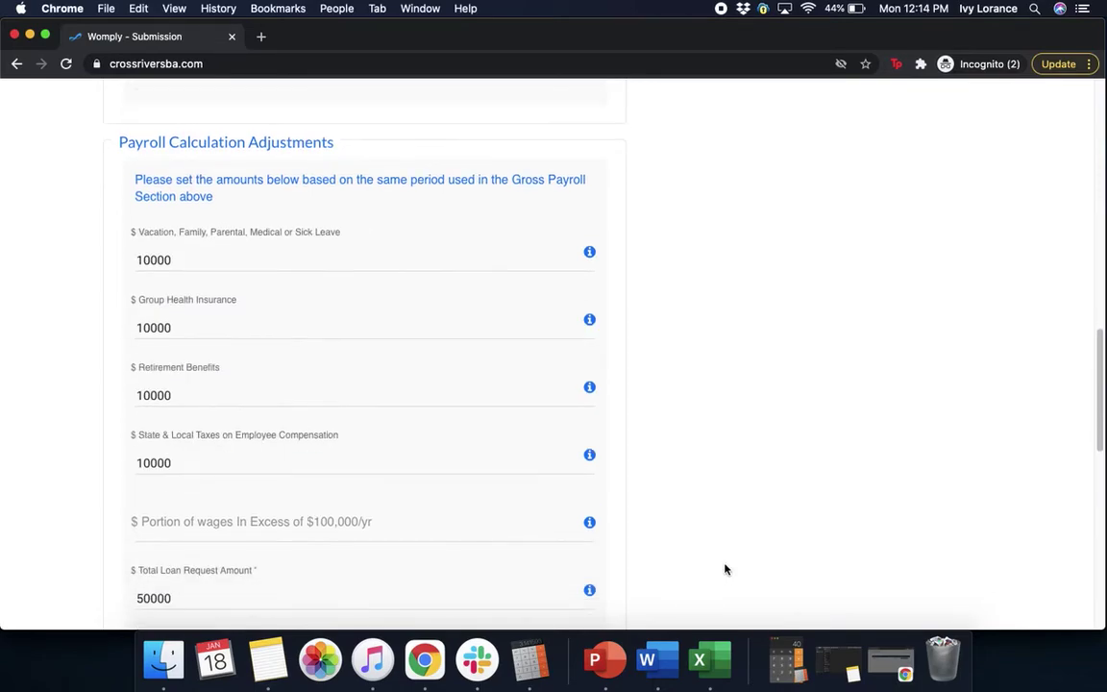
pyautogui.scroll(-5, 725, 569)
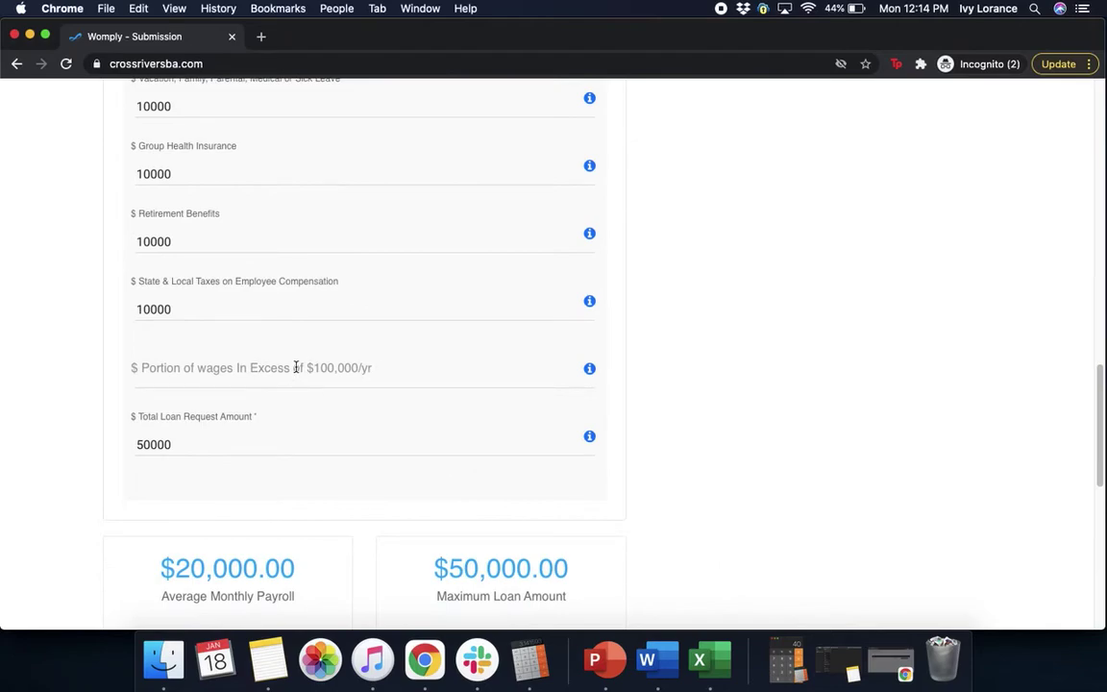
pyautogui.click(253, 373)
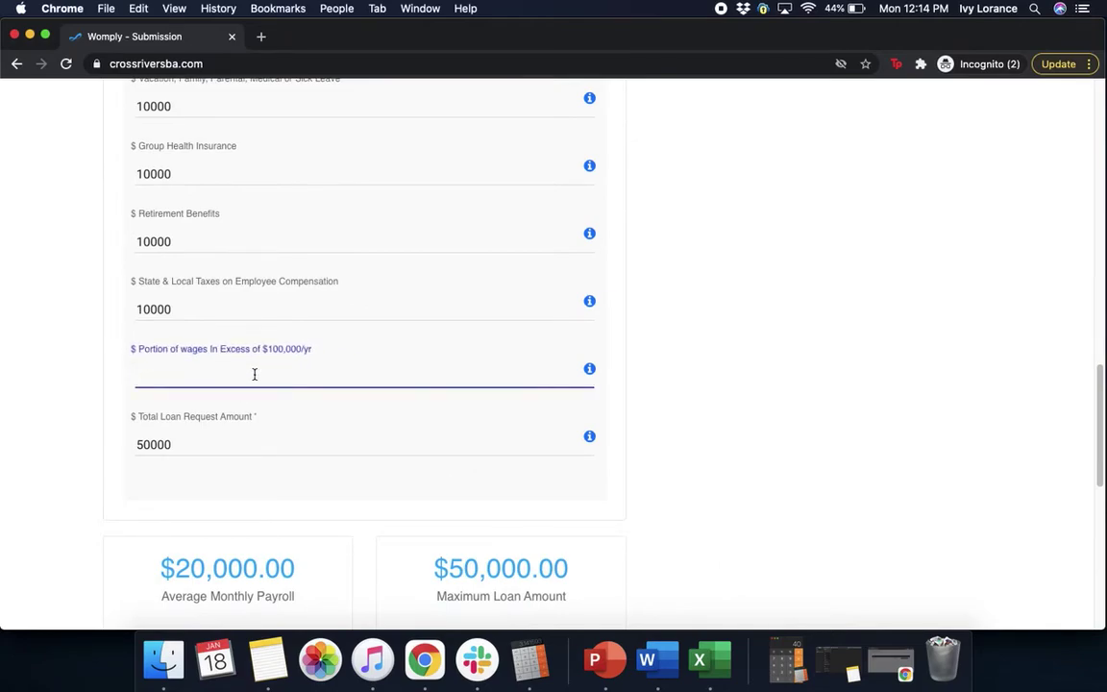
pyautogui.write('0')
pyautogui.click(228, 440)
pyautogui.click(210, 374)
pyautogui.press('BackSpace')
pyautogui.click(255, 447)
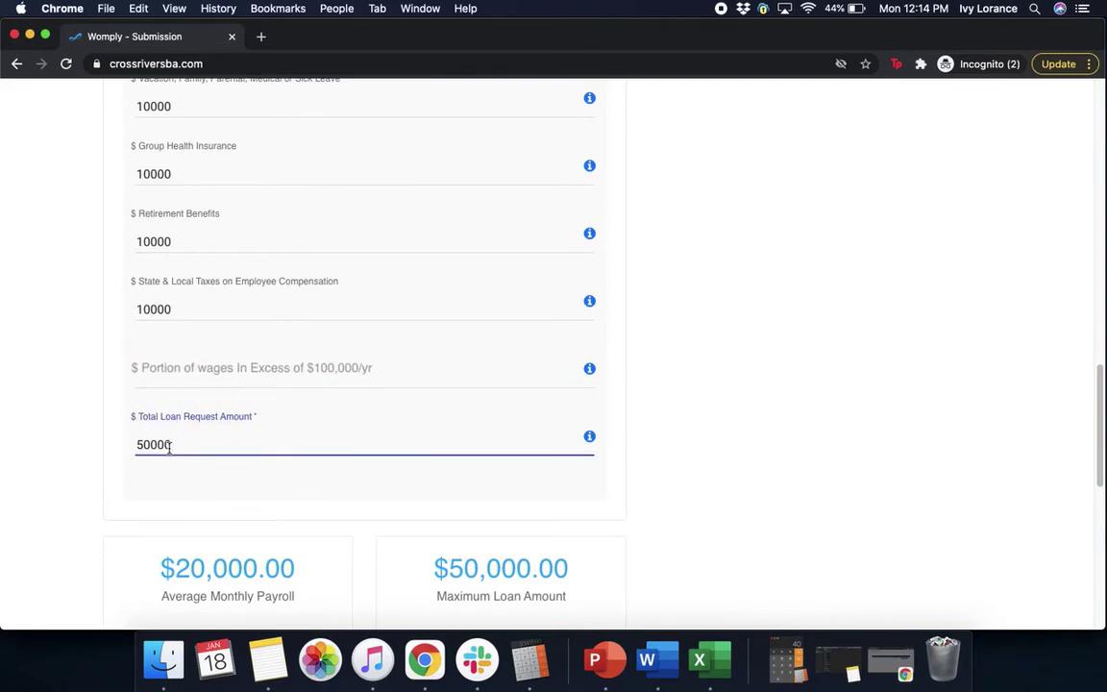
# - Move to Account/Routing Info and fill in the routing and account numbers with confirmations
pyautogui.click(777, 508)
pyautogui.scroll(-5, 779, 506)
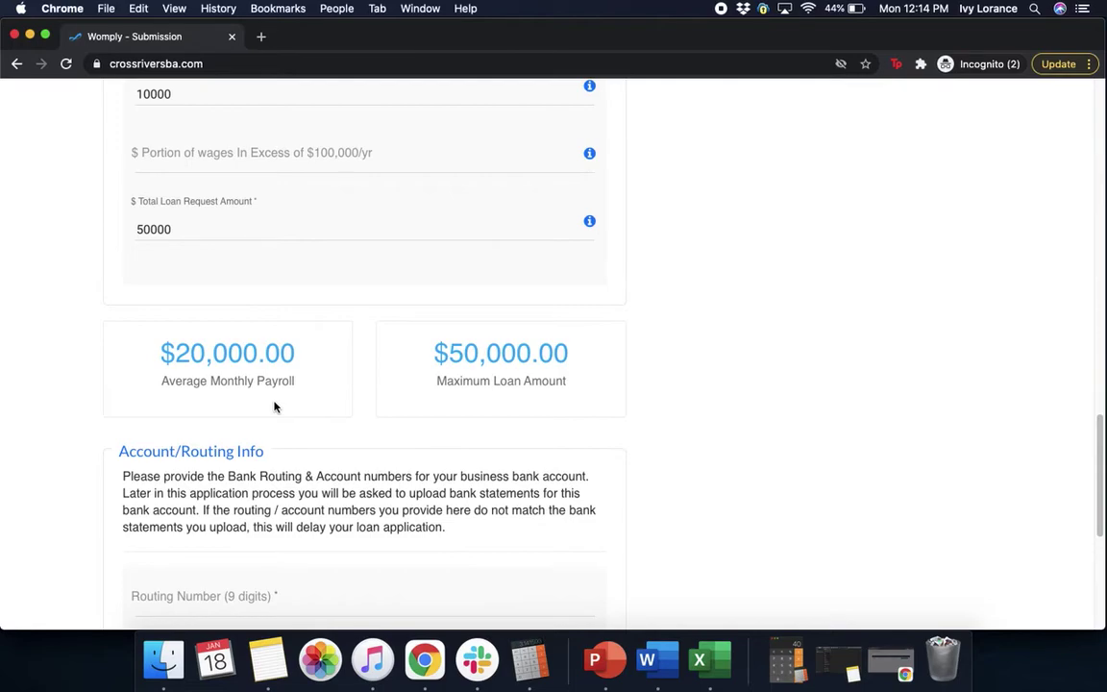
pyautogui.scroll(-5, 274, 407)
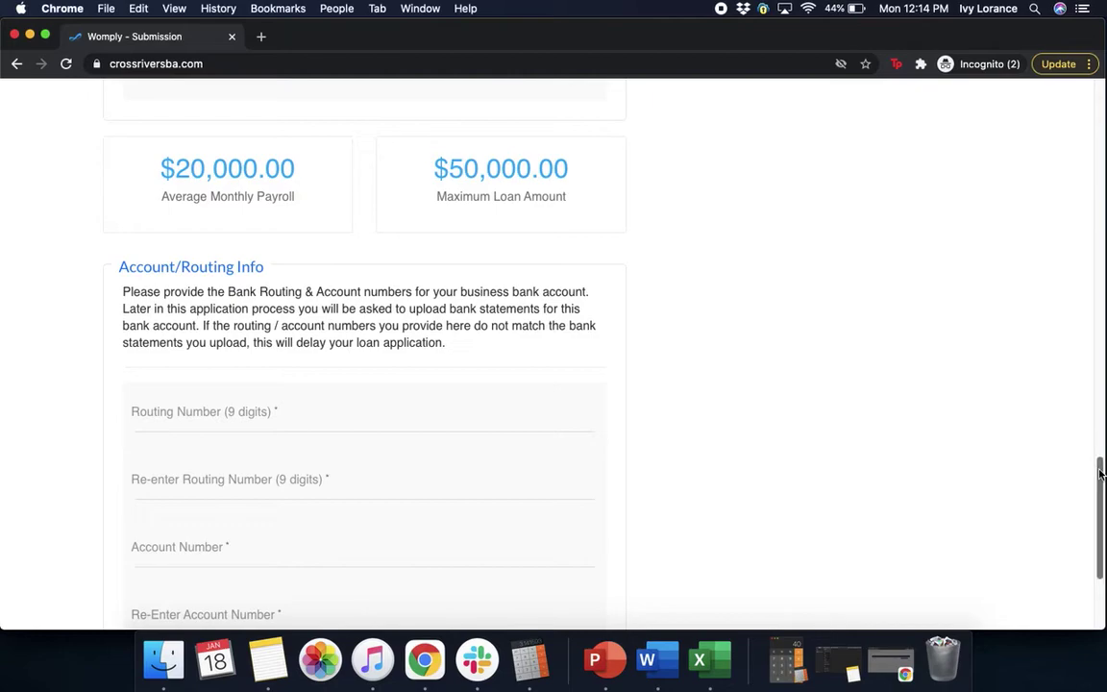
pyautogui.moveTo(1102, 463); pyautogui.dragTo(1103, 525)
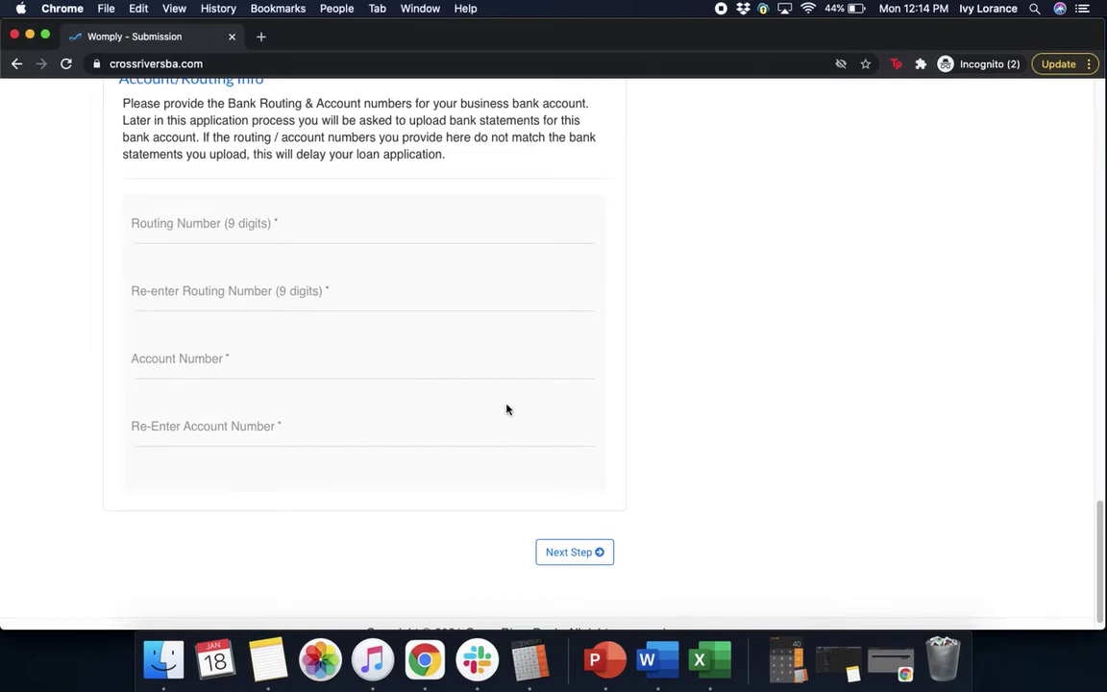
pyautogui.click(577, 226)
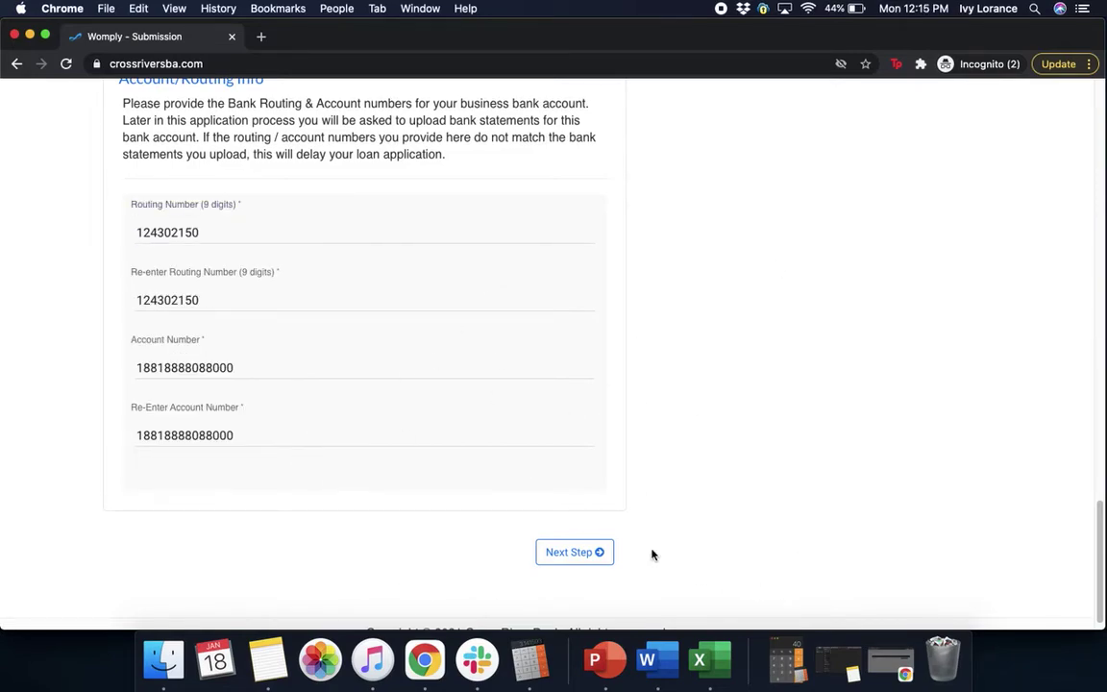
# - Continue to E-Sign, review the business, loan and owner details, and confirm identity as the business owner
pyautogui.click(590, 556)
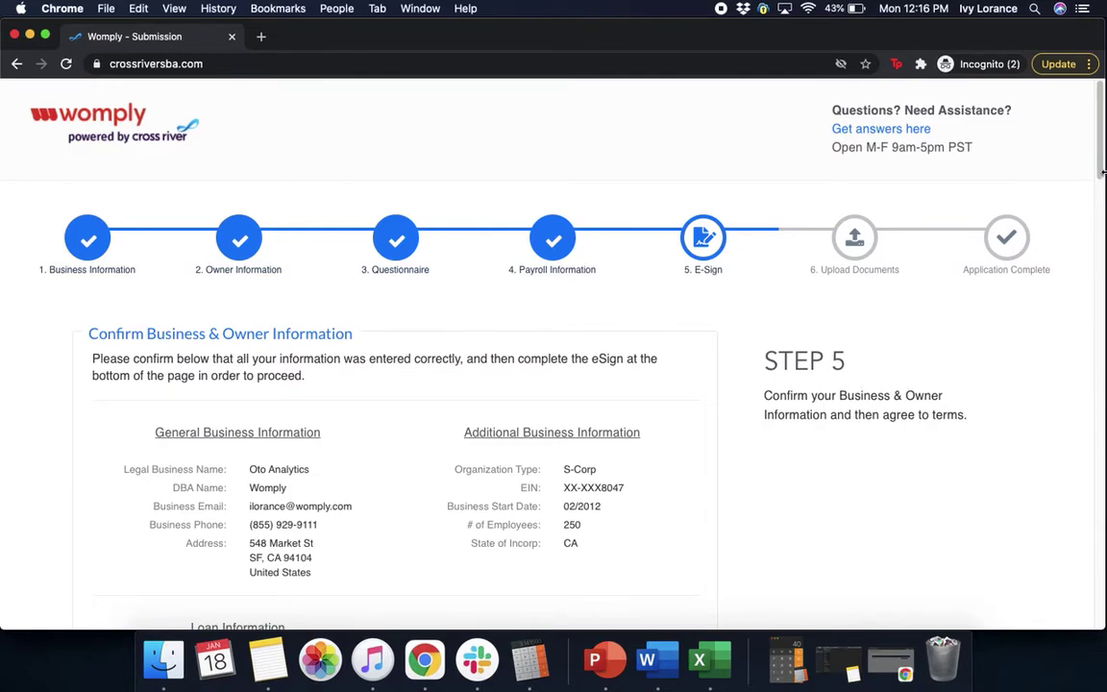
pyautogui.moveTo(1103, 157); pyautogui.dragTo(1102, 190)
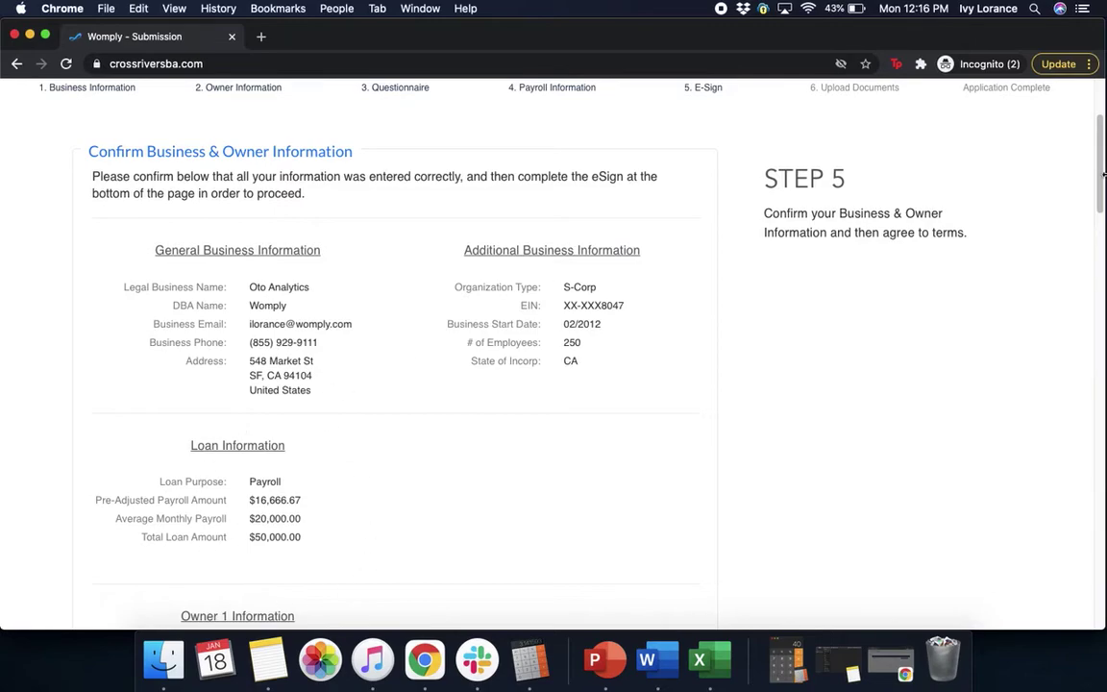
pyautogui.moveTo(1104, 174); pyautogui.dragTo(1102, 270)
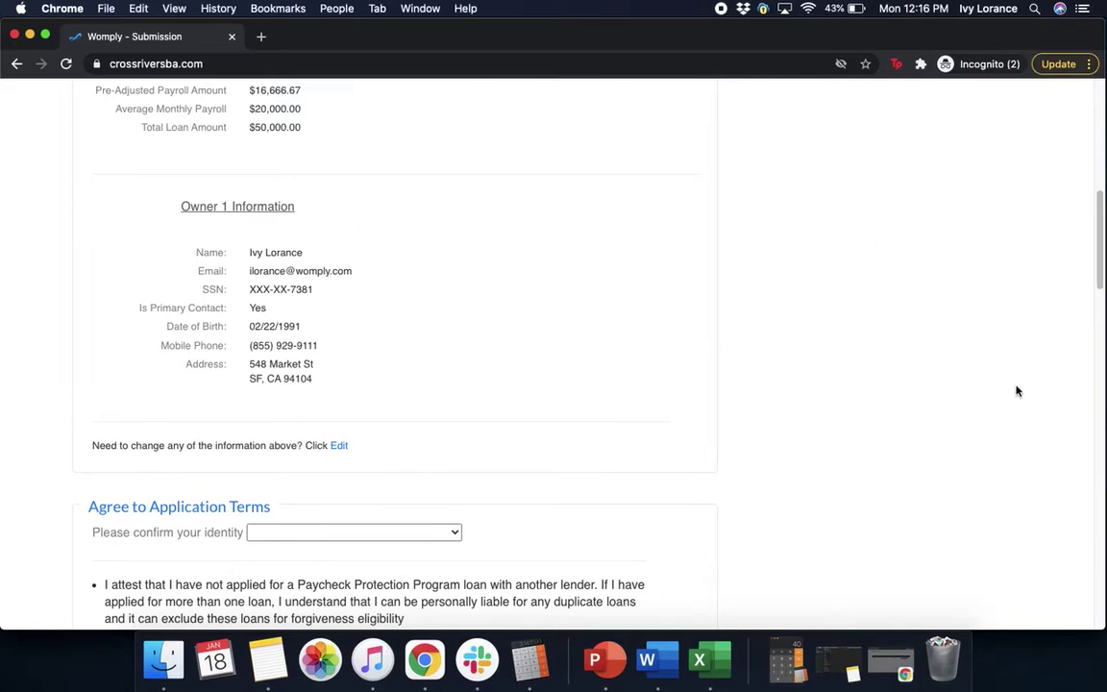
pyautogui.moveTo(1100, 284); pyautogui.dragTo(1101, 348)
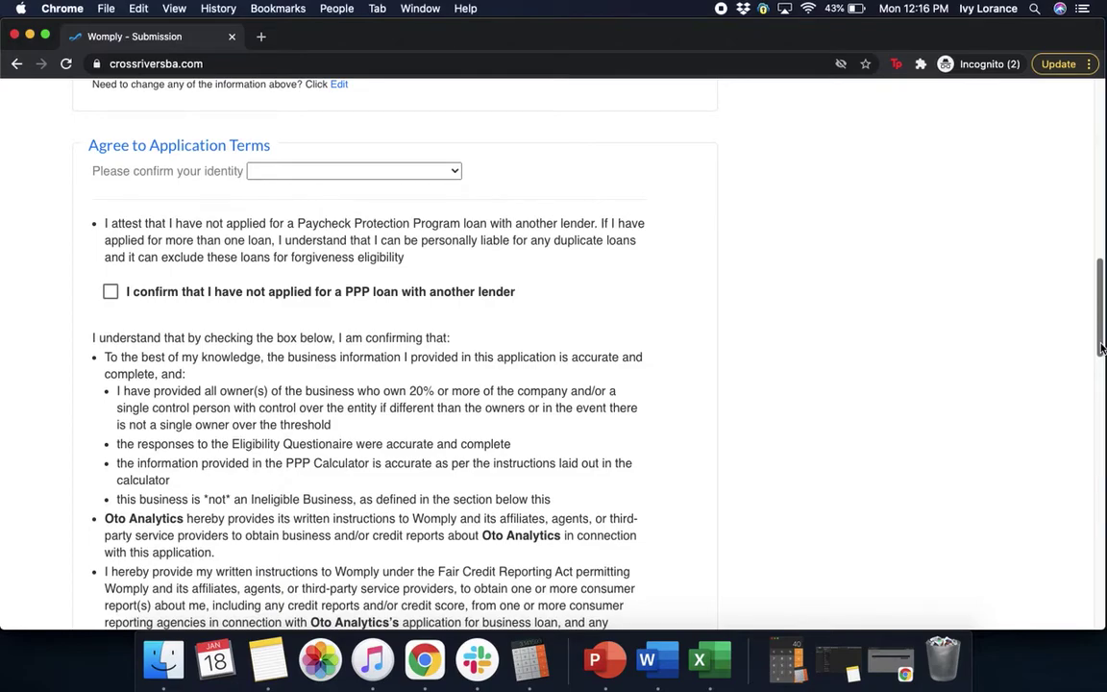
pyautogui.click(452, 173)
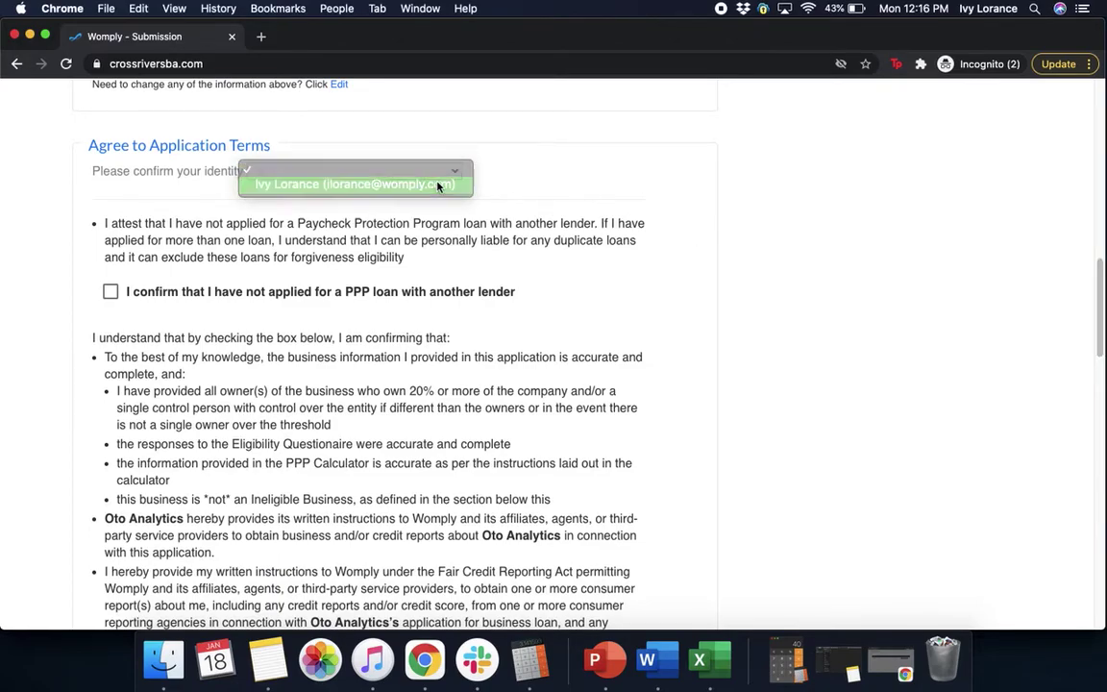
pyautogui.click(447, 183)
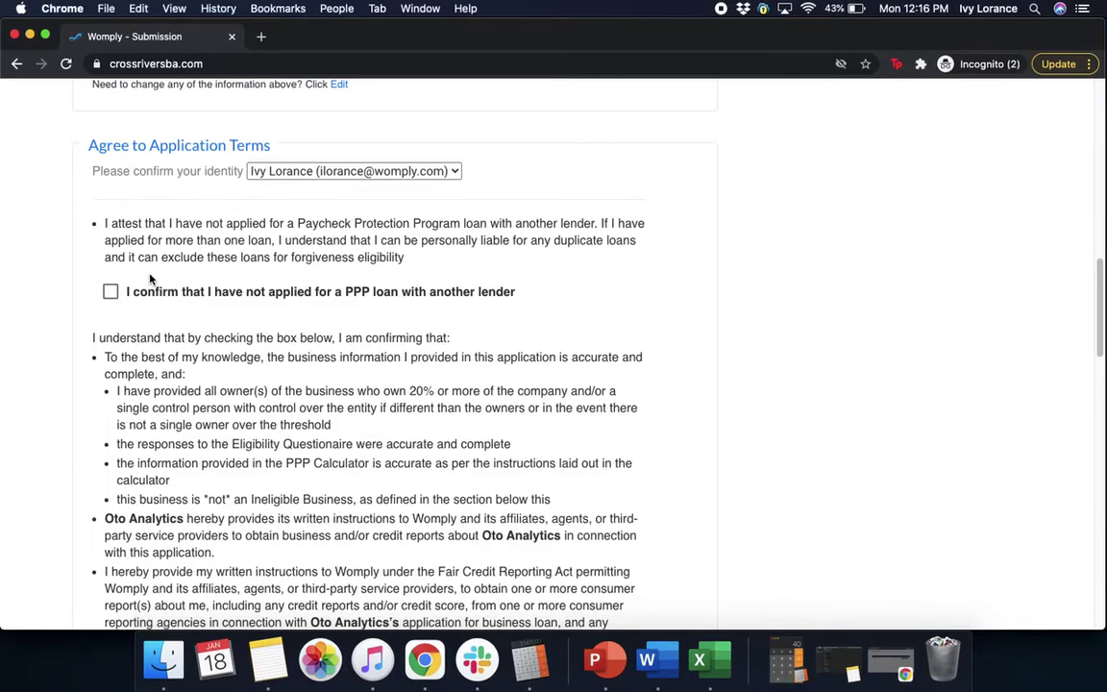
# - Check 'I confirm that I have not applied for a PPP loan with another lender'
pyautogui.click(111, 291)
# - Scroll down the E-Sign terms to the credit report authorization
pyautogui.moveTo(1098, 333); pyautogui.dragTo(1094, 376)
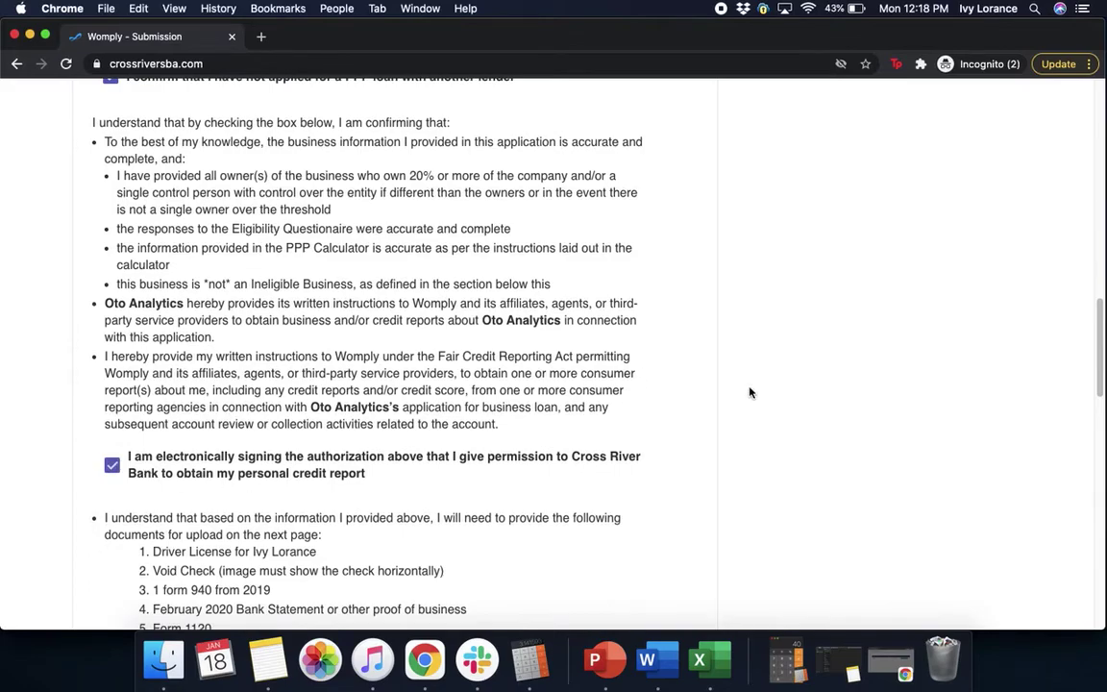
pyautogui.scroll(-5, 751, 392)
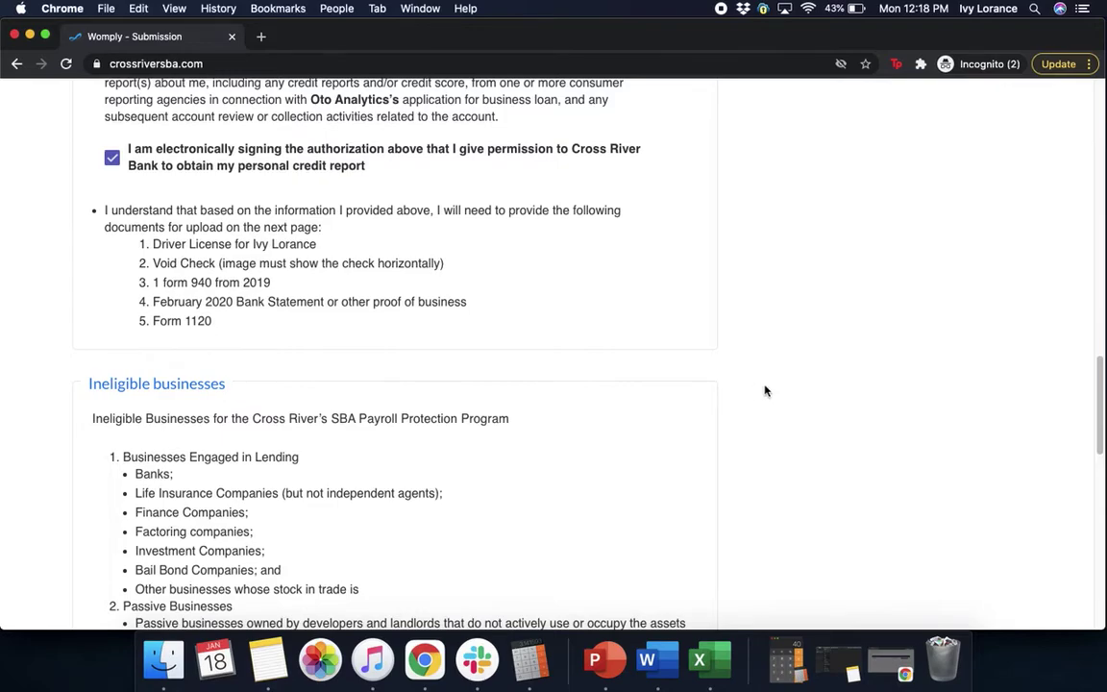
pyautogui.moveTo(1103, 416); pyautogui.dragTo(1095, 464)
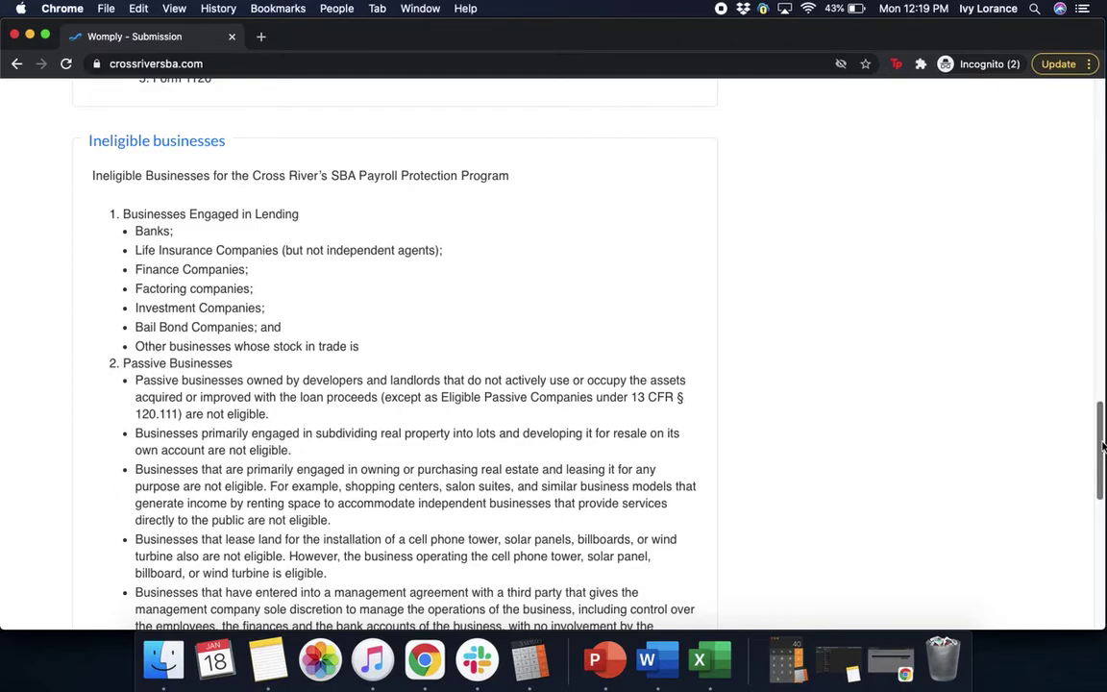
pyautogui.scroll(-2, 1103, 452)
pyautogui.moveTo(1103, 452); pyautogui.dragTo(1104, 490)
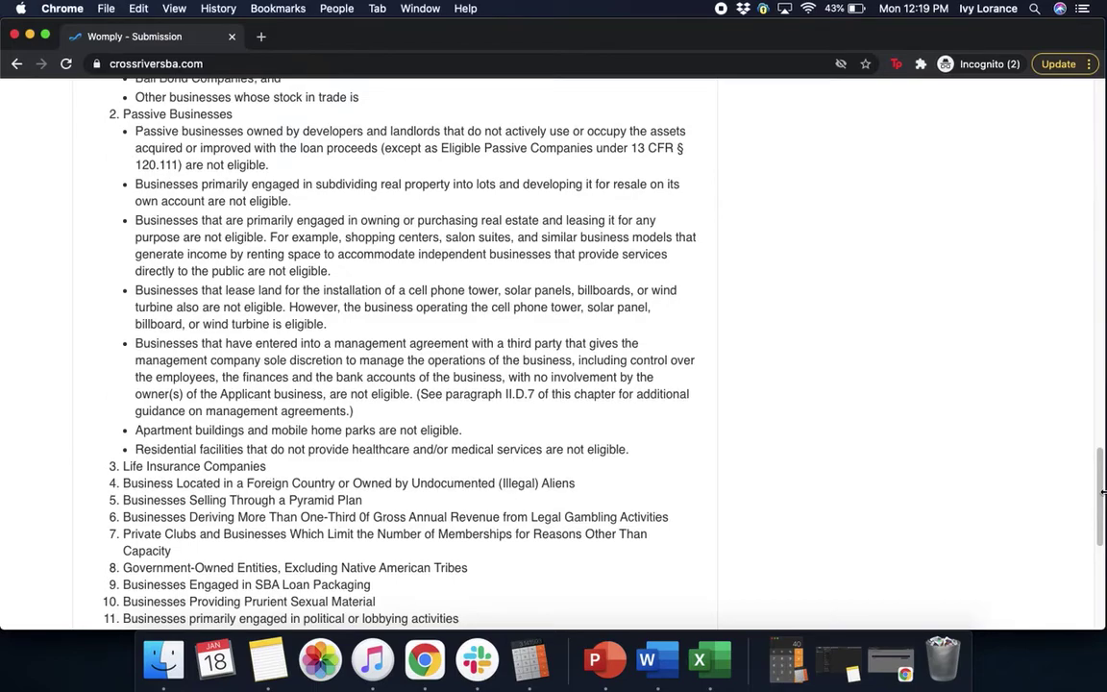
pyautogui.scroll(-2, 1102, 510)
pyautogui.scroll(-1, 1101, 514)
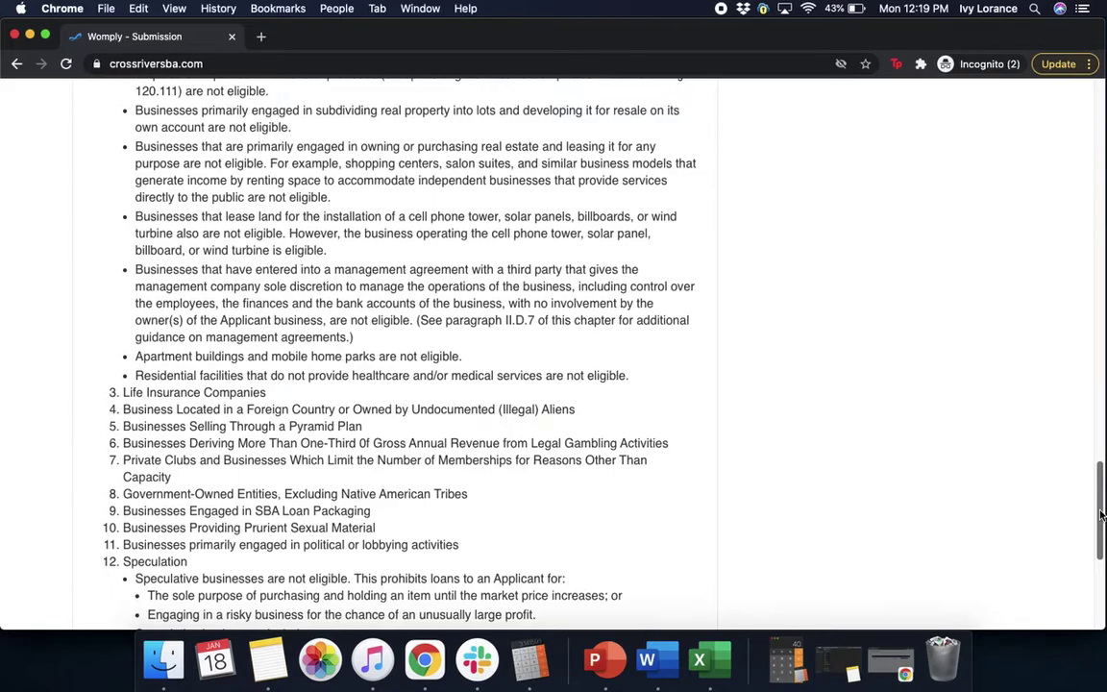
pyautogui.moveTo(1102, 516); pyautogui.dragTo(1102, 551)
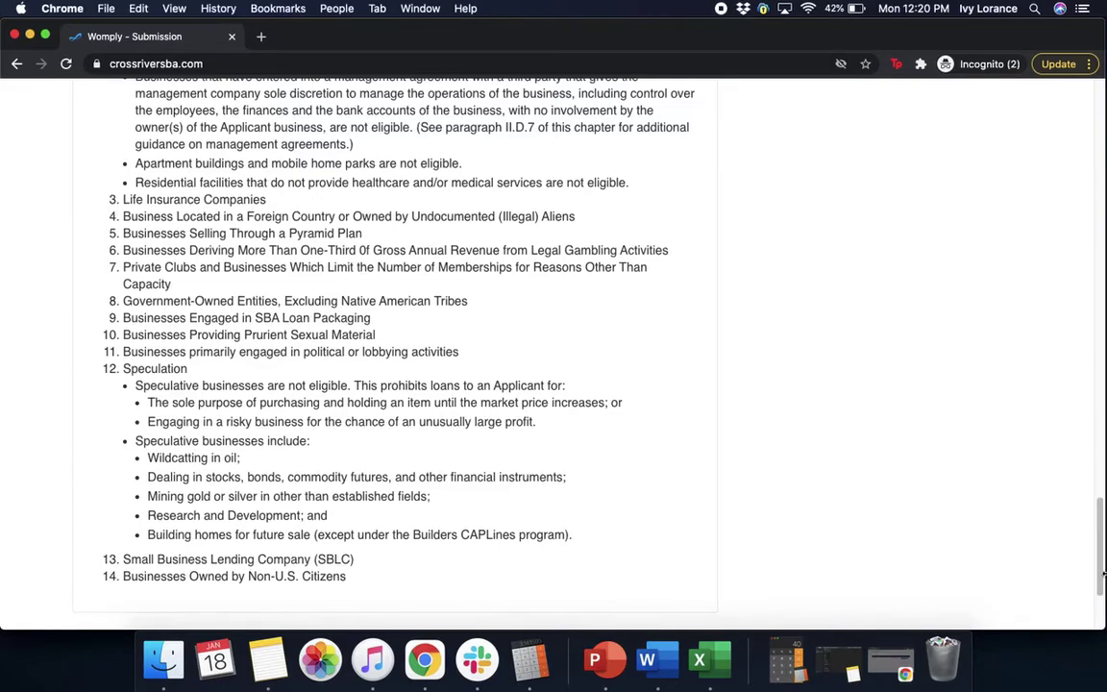
pyautogui.scroll(-5, 1101, 584)
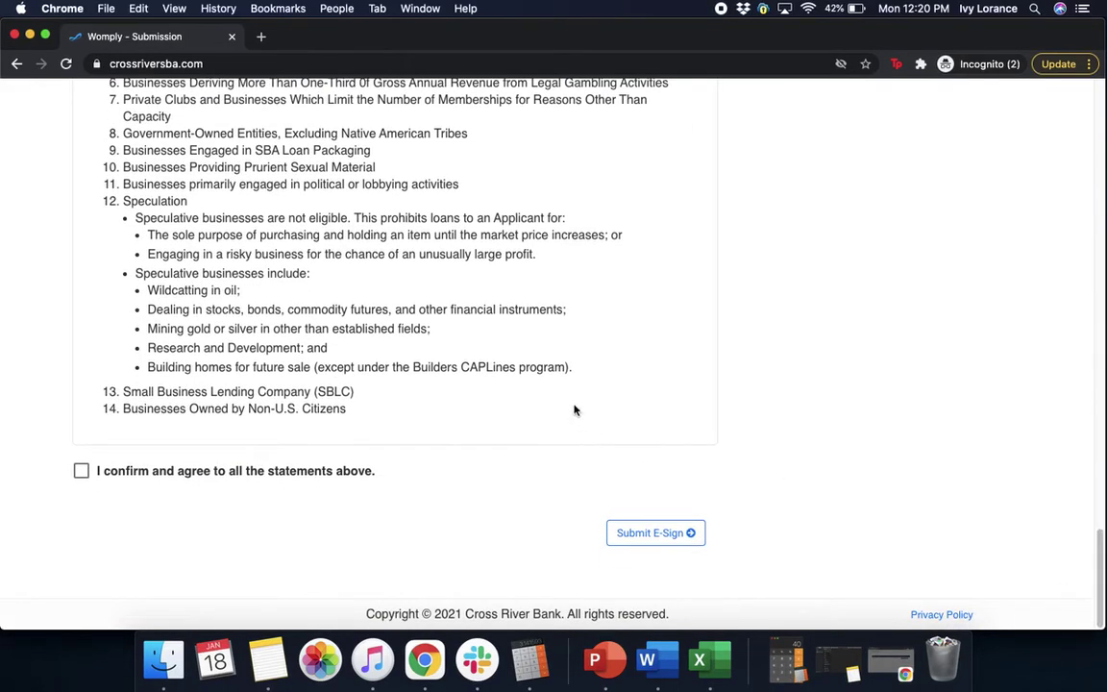
# - Agree to all the statements above and submit the e-signature
pyautogui.click(81, 472)
pyautogui.click(638, 545)
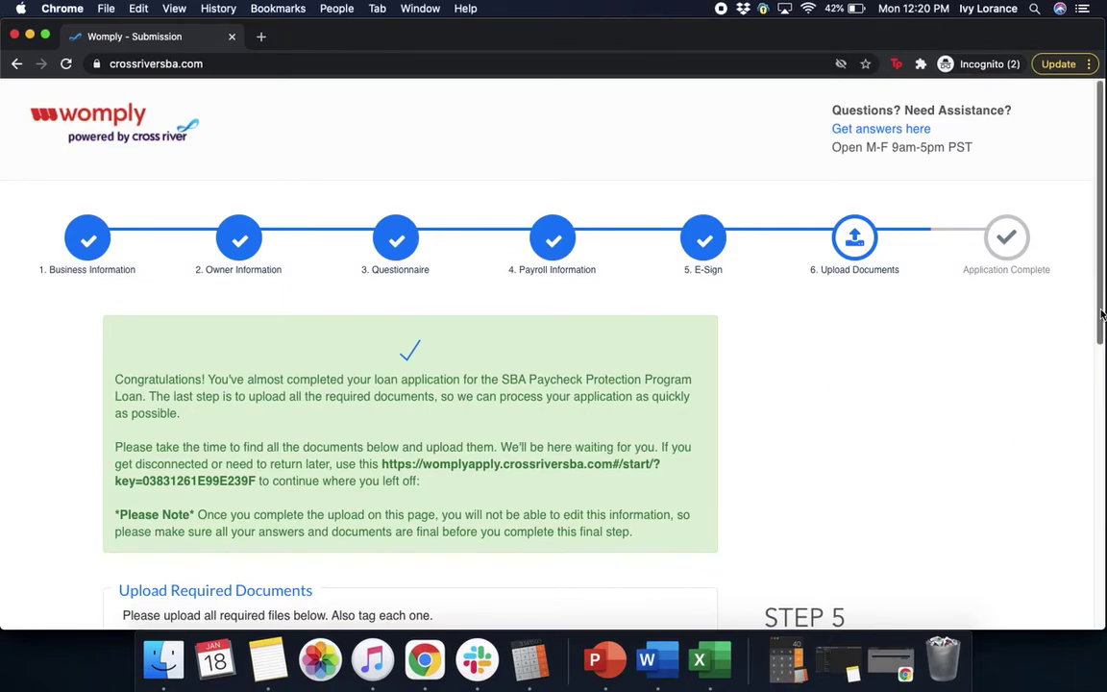
# - Attach the two 2021-01-18 screenshots from Recents, including the driver license screenshot
pyautogui.scroll(-3, 1101, 368)
pyautogui.moveTo(1100, 368); pyautogui.dragTo(1101, 464)
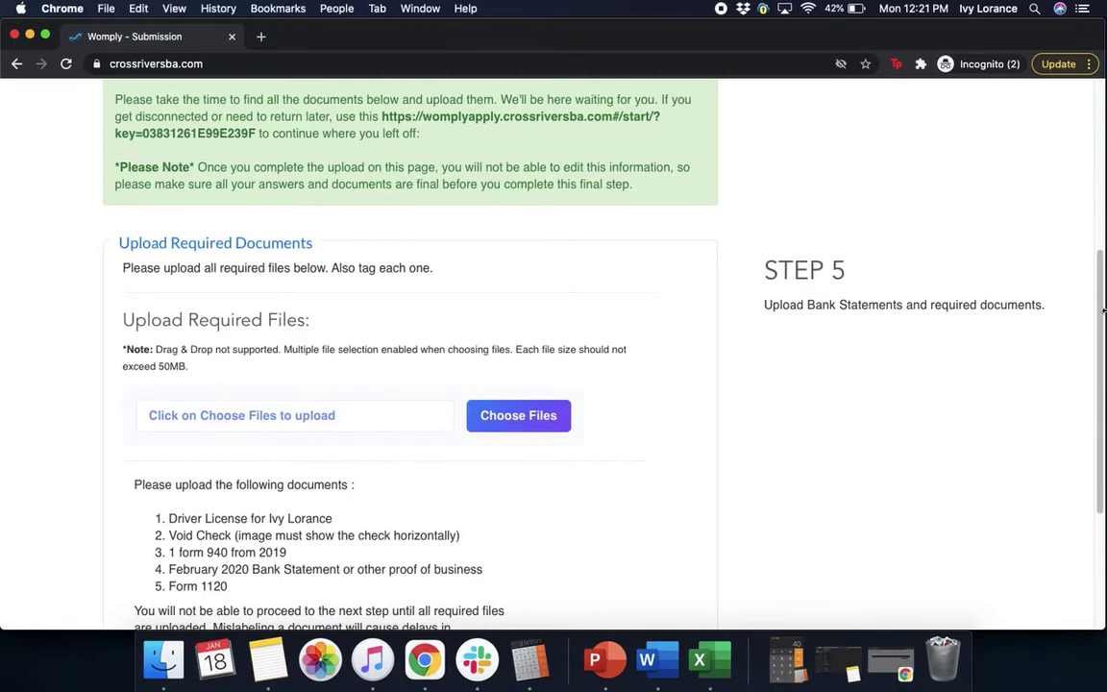
pyautogui.click(528, 417)
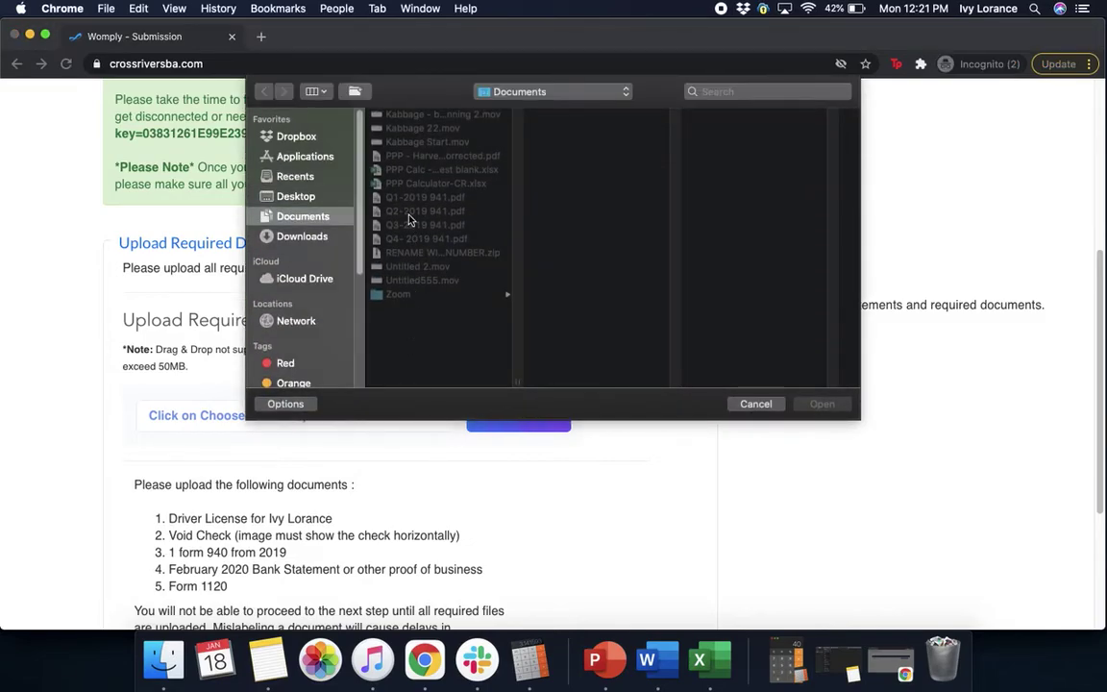
pyautogui.click(279, 175)
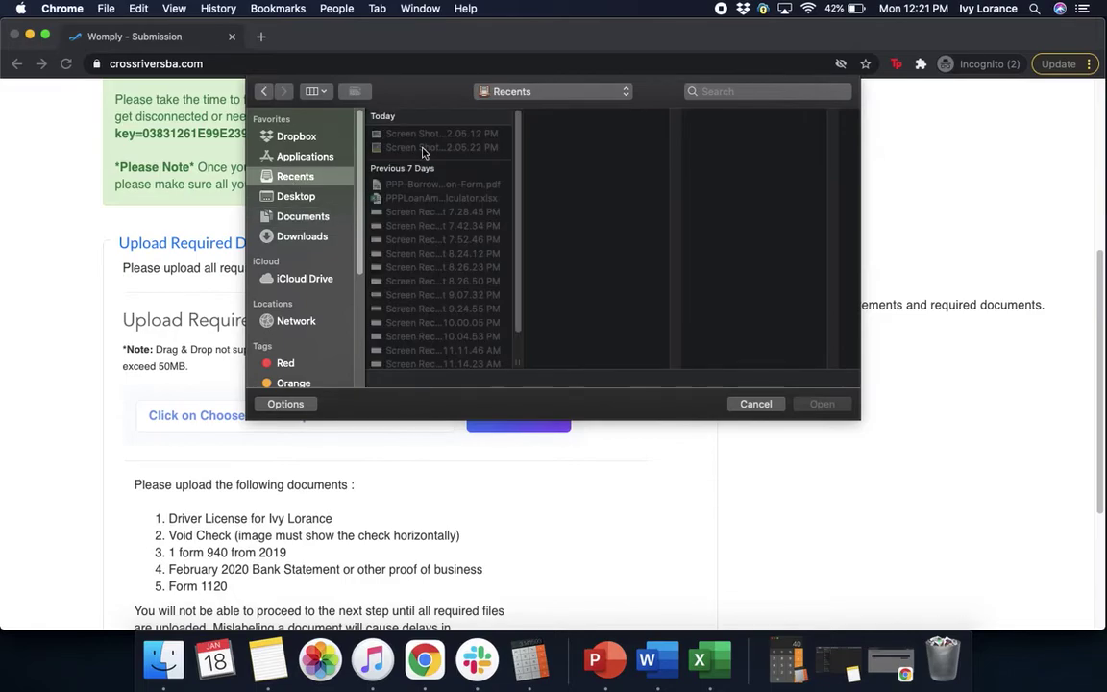
pyautogui.click(423, 147)
pyautogui.click(822, 404)
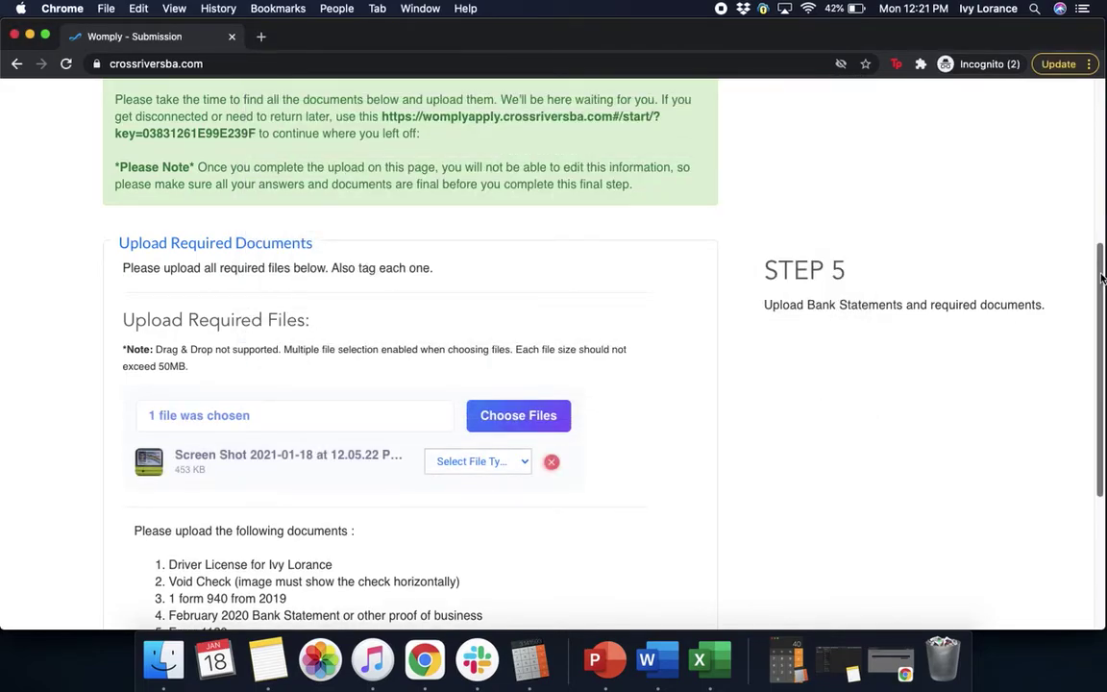
pyautogui.scroll(-3, 1063, 348)
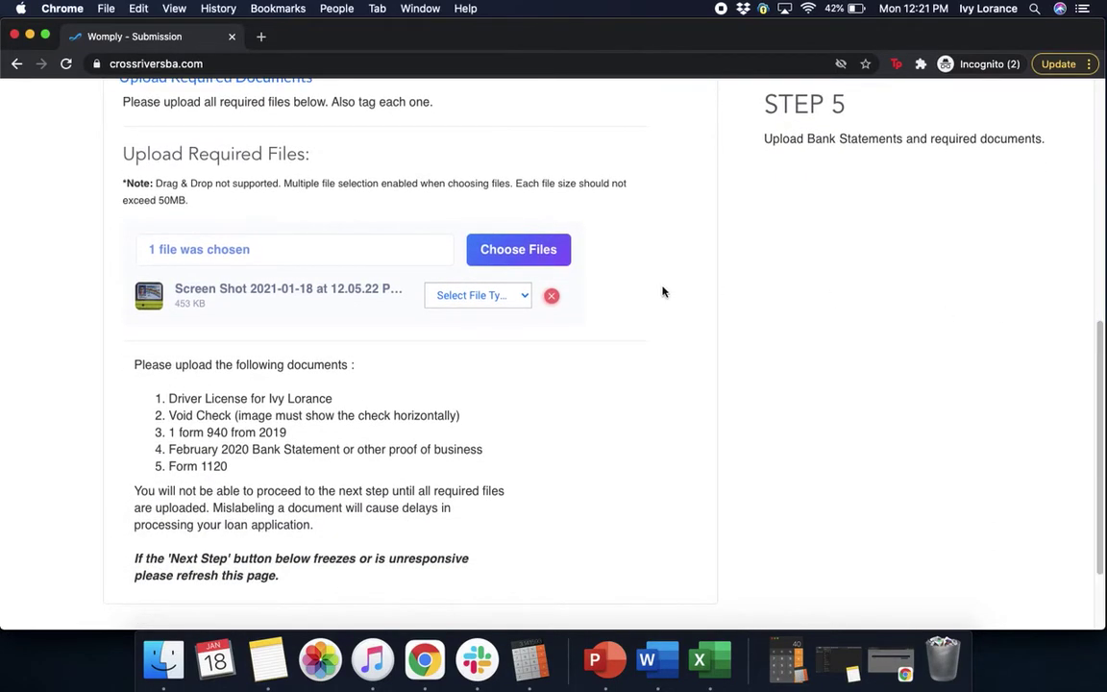
pyautogui.click(551, 253)
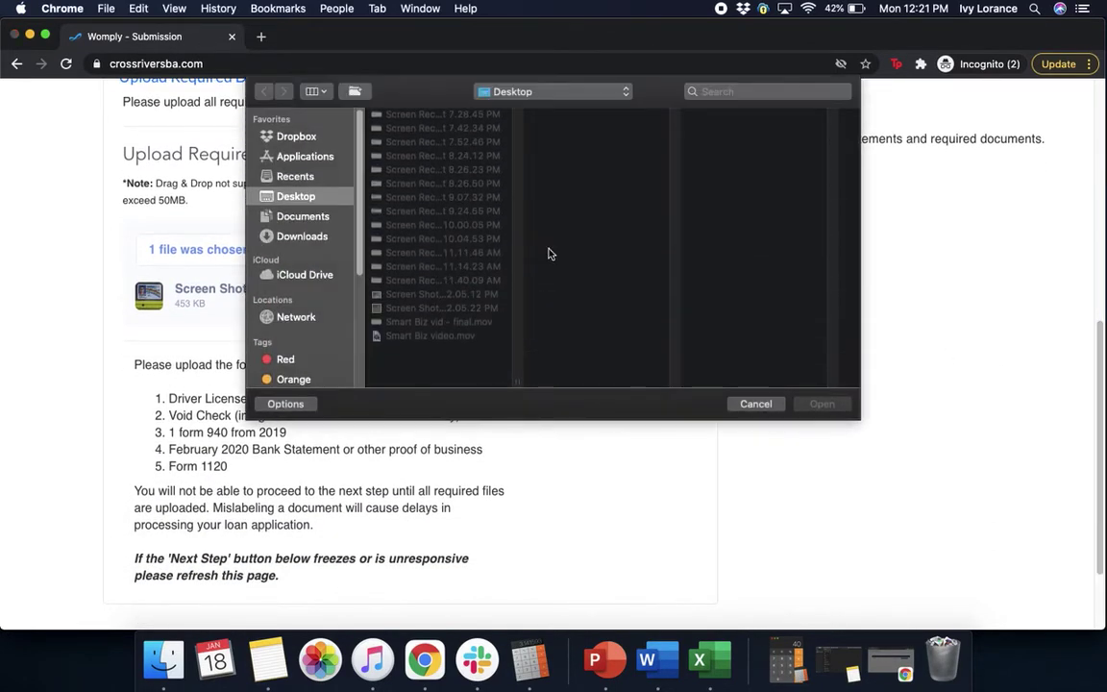
pyautogui.click(296, 178)
pyautogui.click(384, 132)
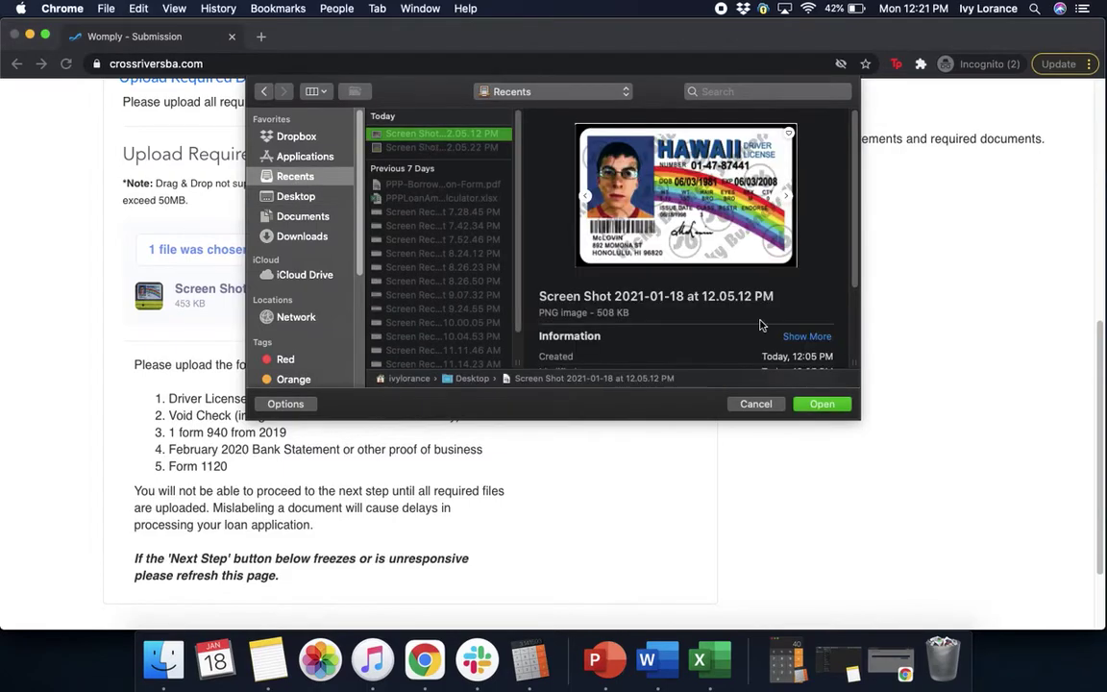
pyautogui.click(822, 403)
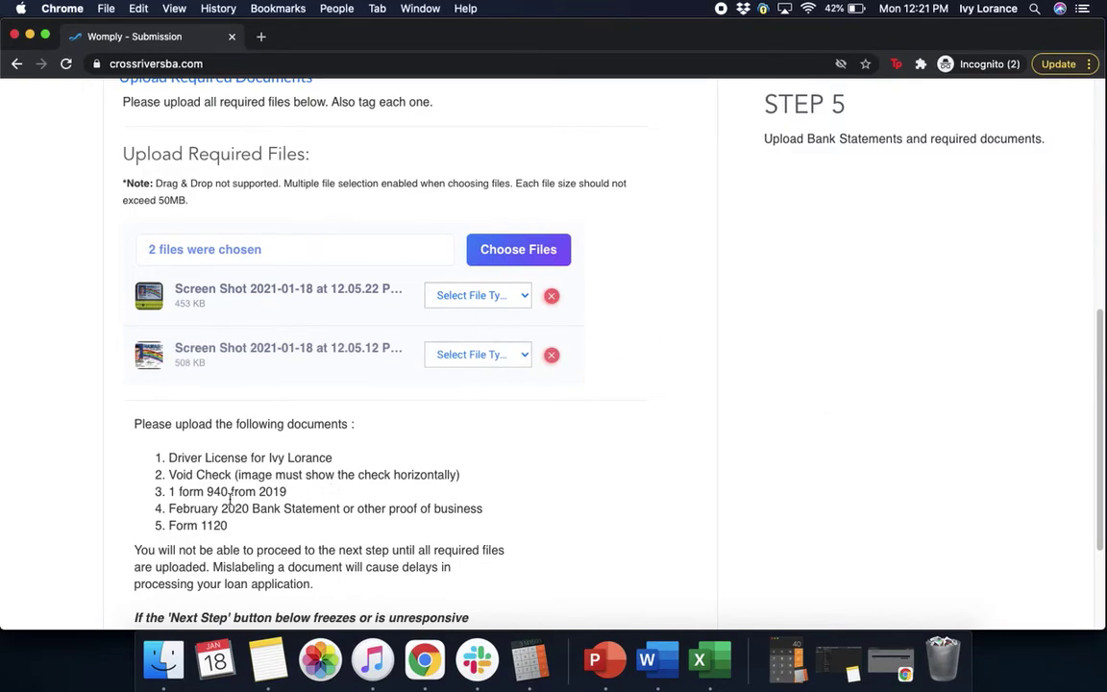
# - Attach Q3-2019 941.pdf from the Documents folder as the third file
pyautogui.click(541, 252)
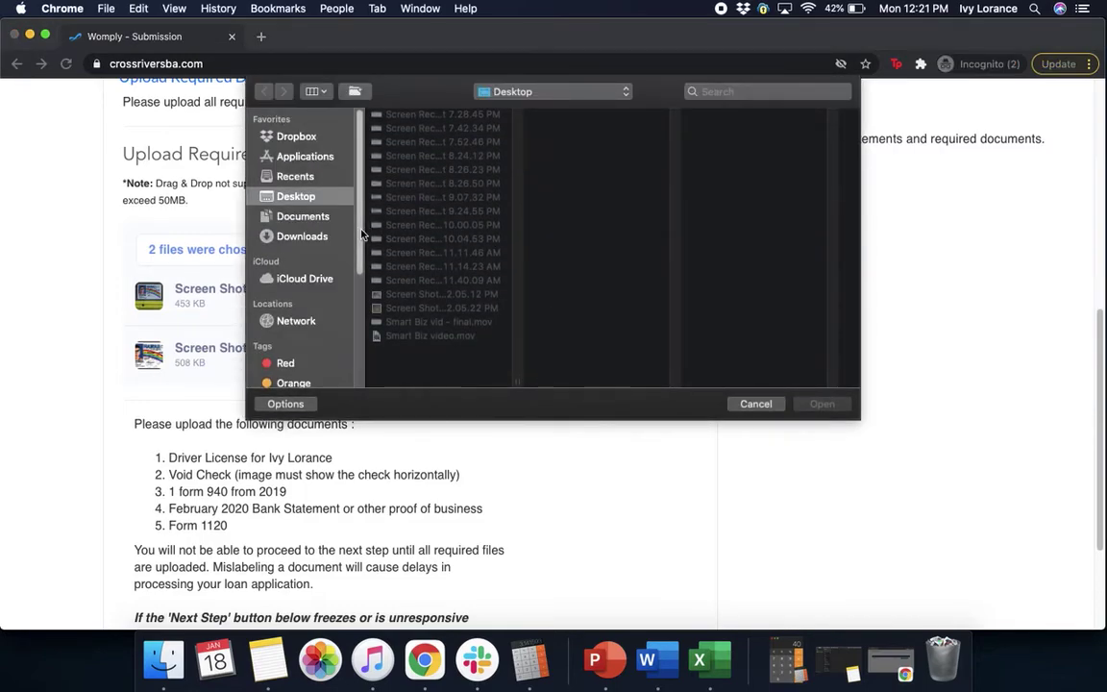
pyautogui.click(294, 216)
pyautogui.click(427, 225)
pyautogui.click(823, 404)
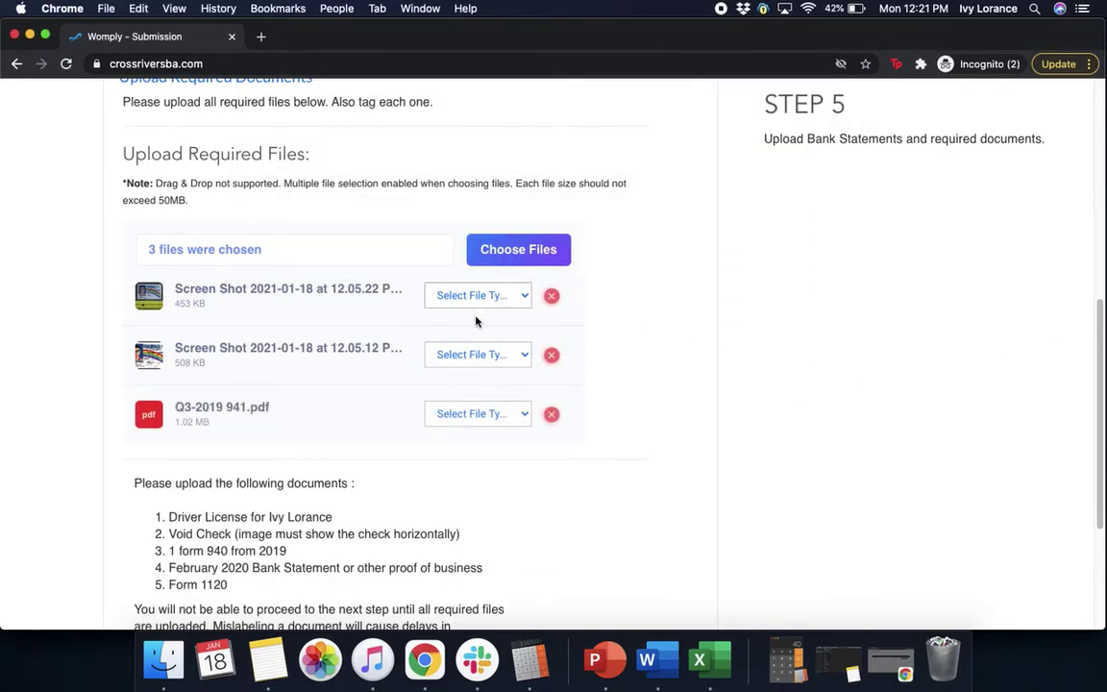
# - Tag the three files as driver license, Void Check, and 2019 form 940
pyautogui.click(502, 307)
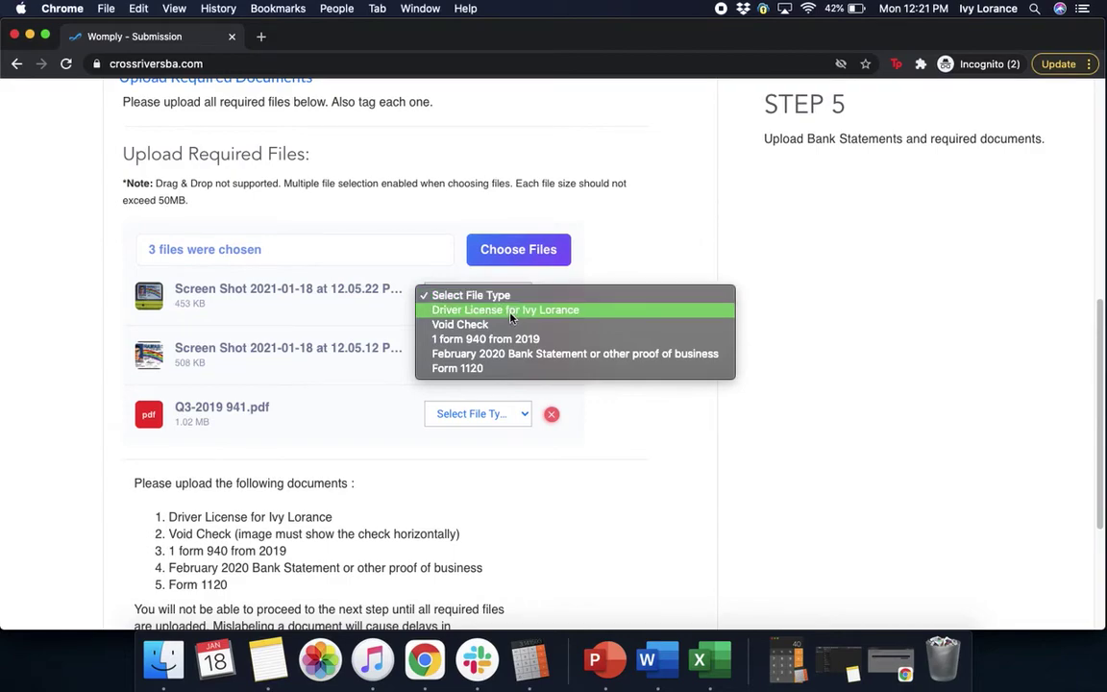
pyautogui.click(502, 310)
pyautogui.click(490, 356)
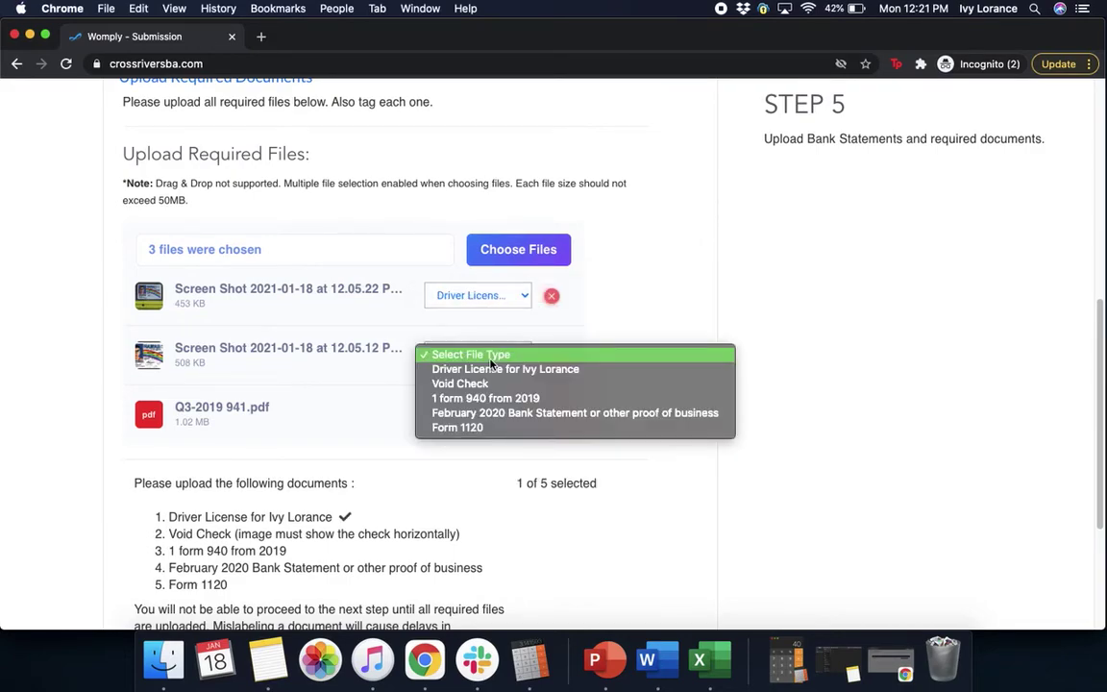
pyautogui.click(486, 383)
pyautogui.click(499, 408)
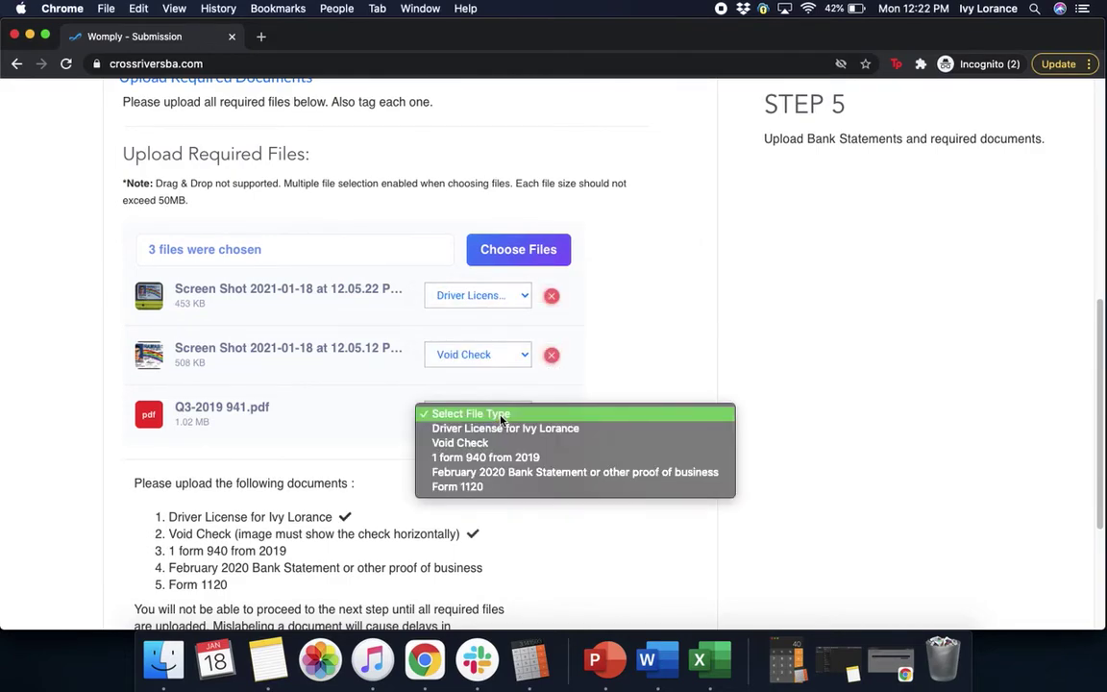
pyautogui.click(738, 440)
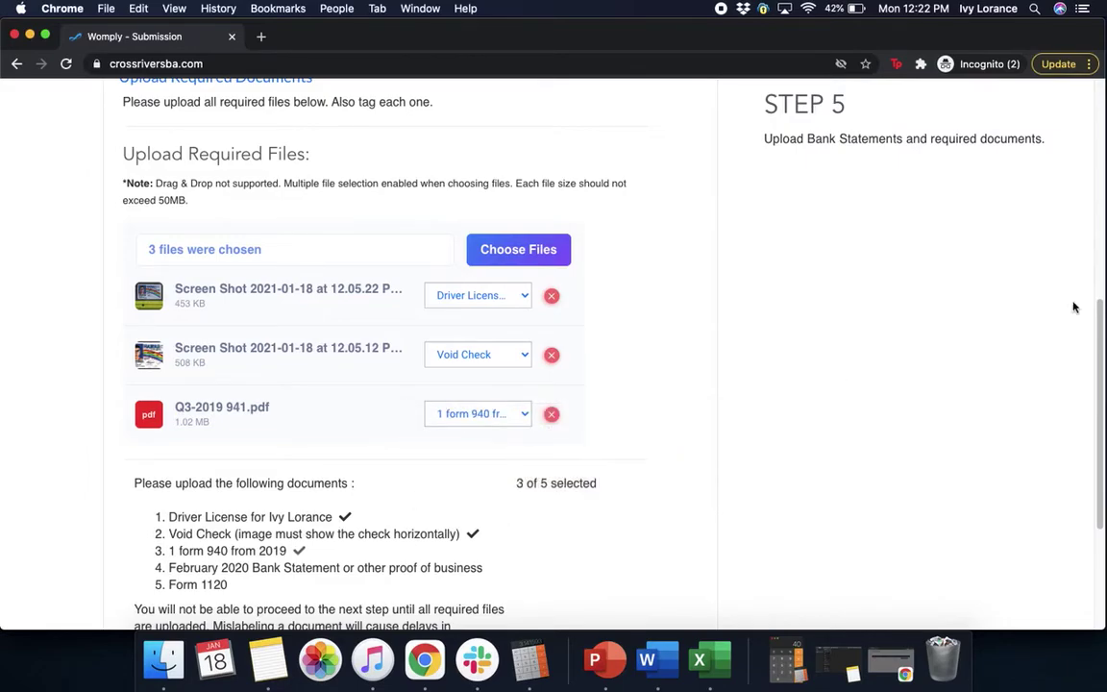
# - Add Q2-2019 941.pdf and tag it as February 2020 Bank Statement
pyautogui.scroll(-3, 1089, 403)
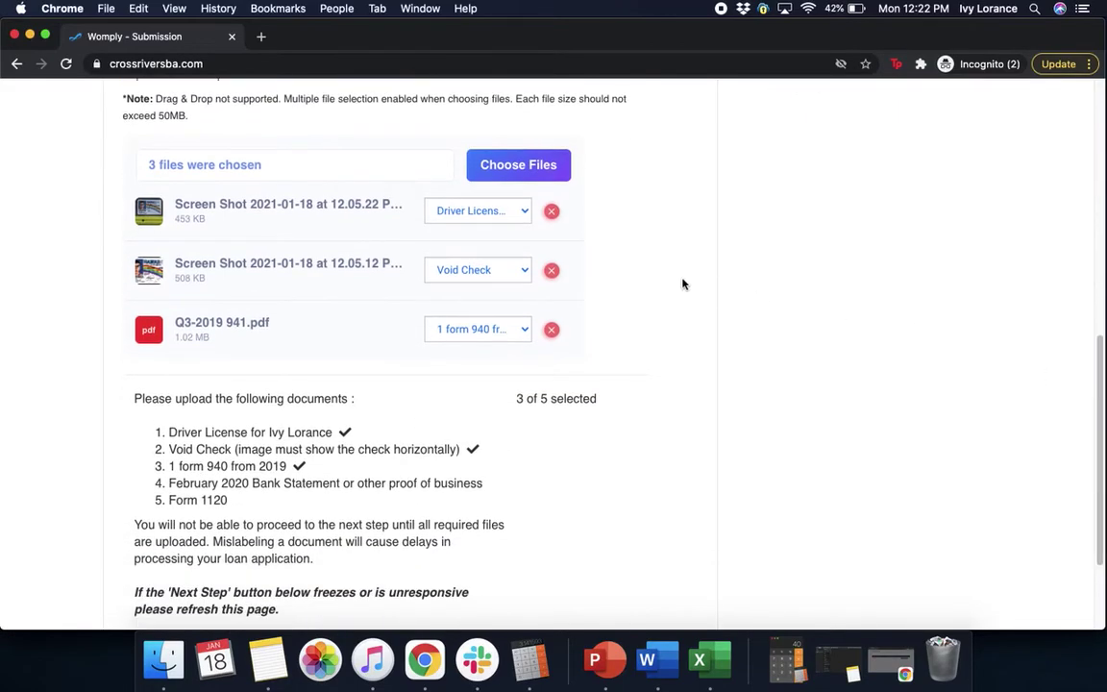
pyautogui.click(544, 167)
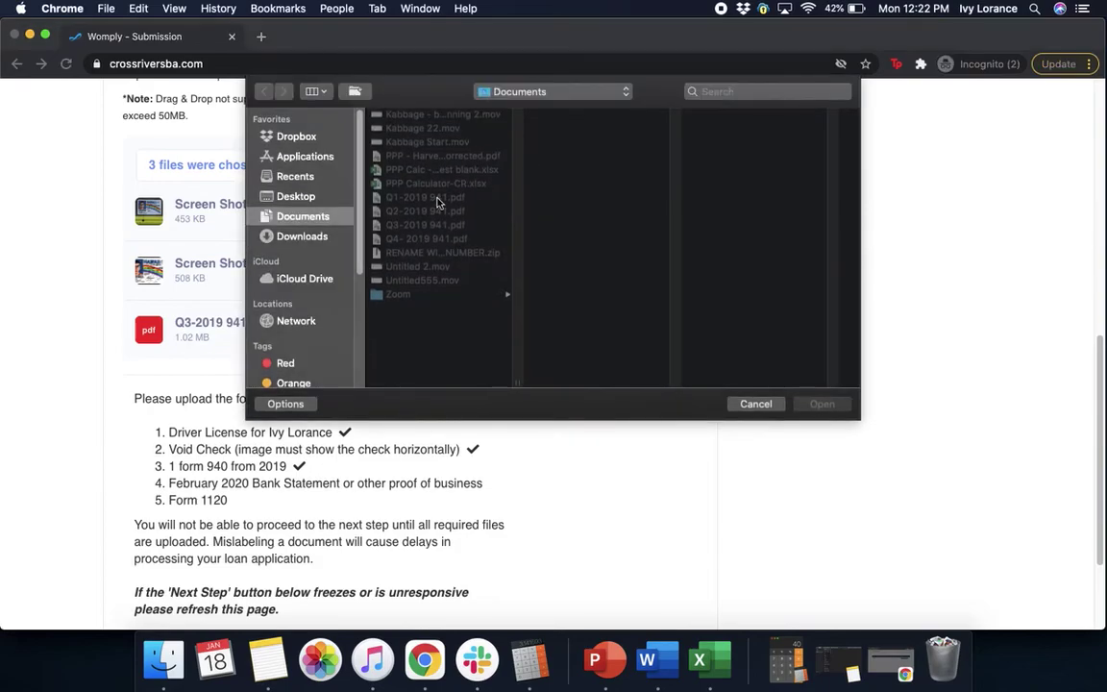
pyautogui.click(425, 211)
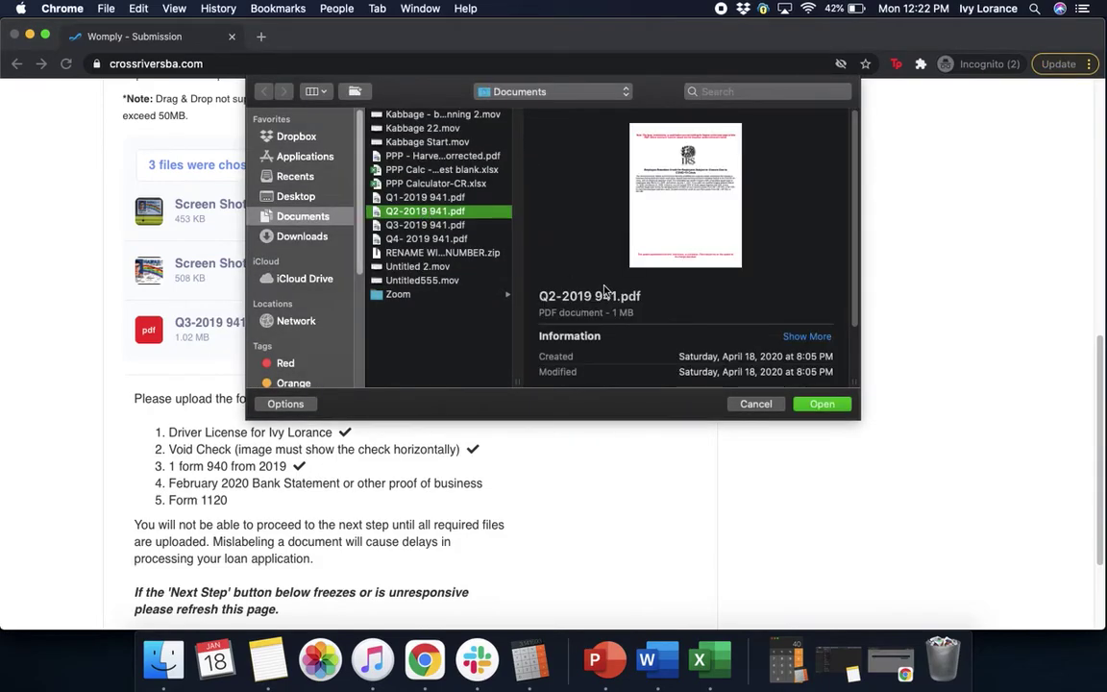
pyautogui.click(822, 404)
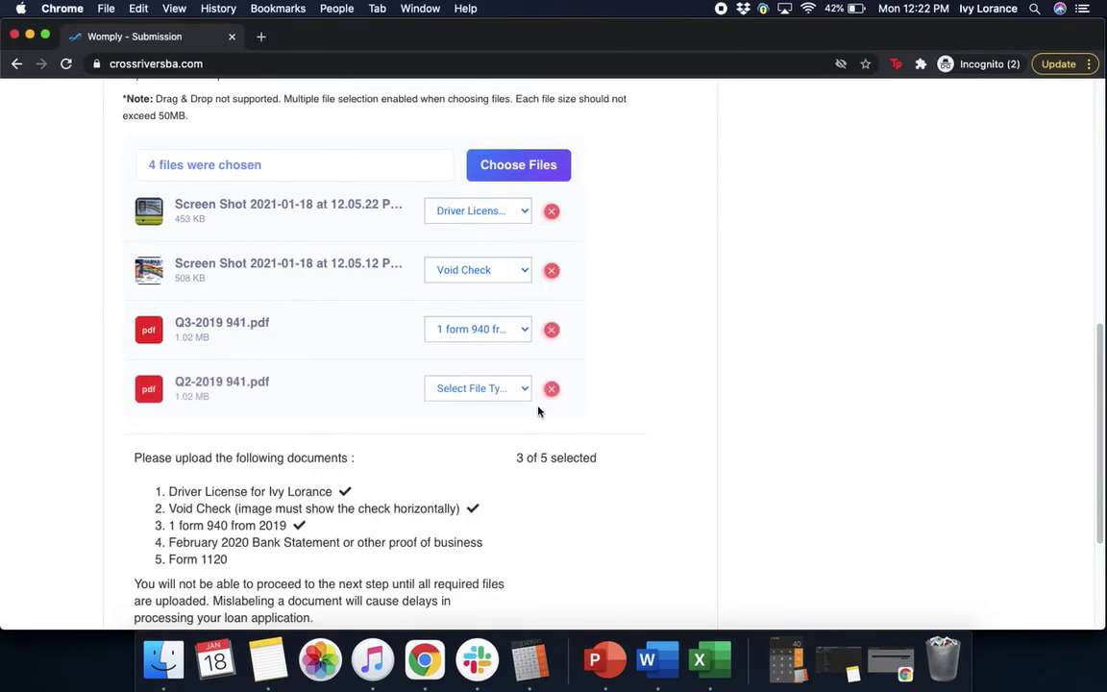
pyautogui.click(498, 391)
pyautogui.click(494, 447)
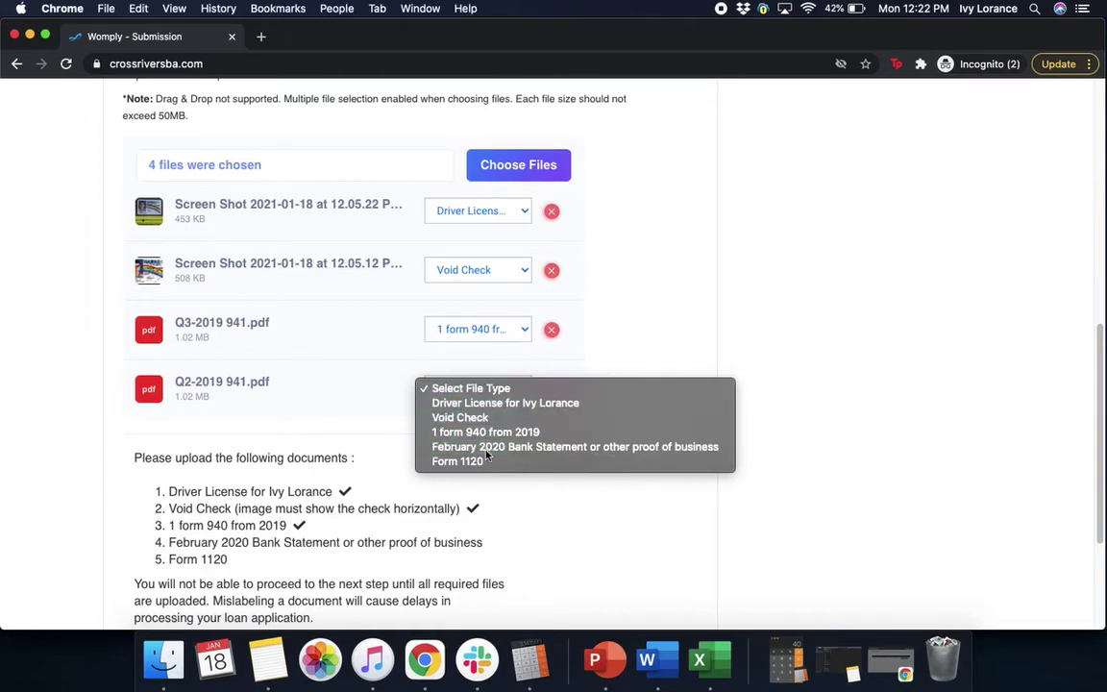
# - Add Q4-2019 941.pdf and tag it as Form 1120
pyautogui.click(549, 169)
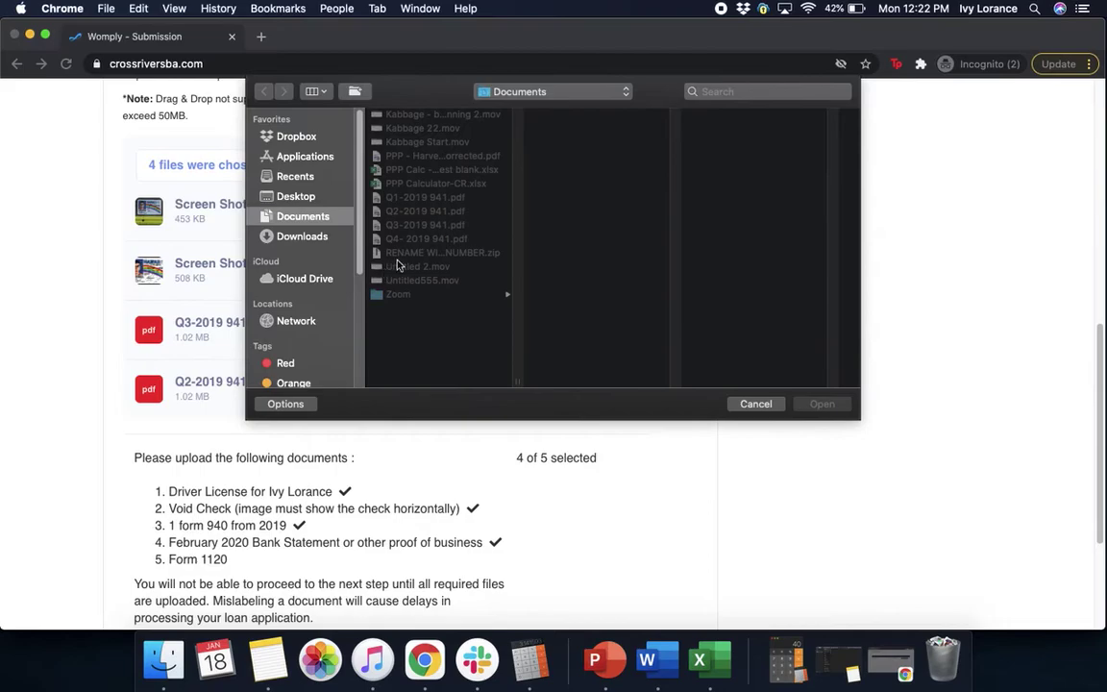
pyautogui.click(433, 241)
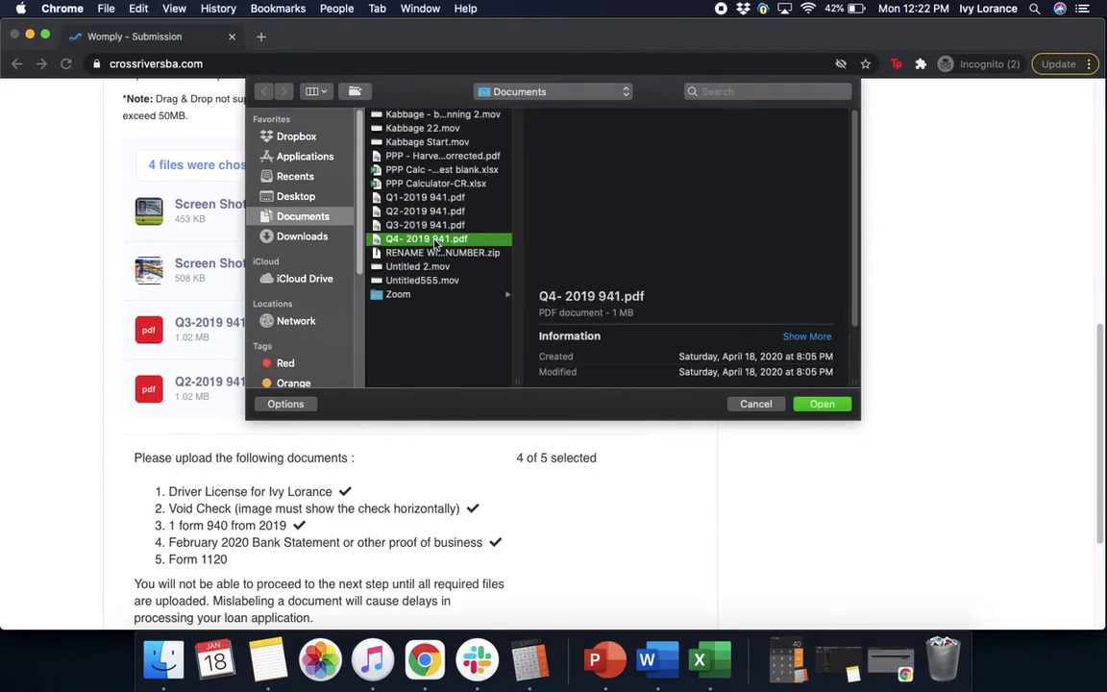
pyautogui.click(822, 404)
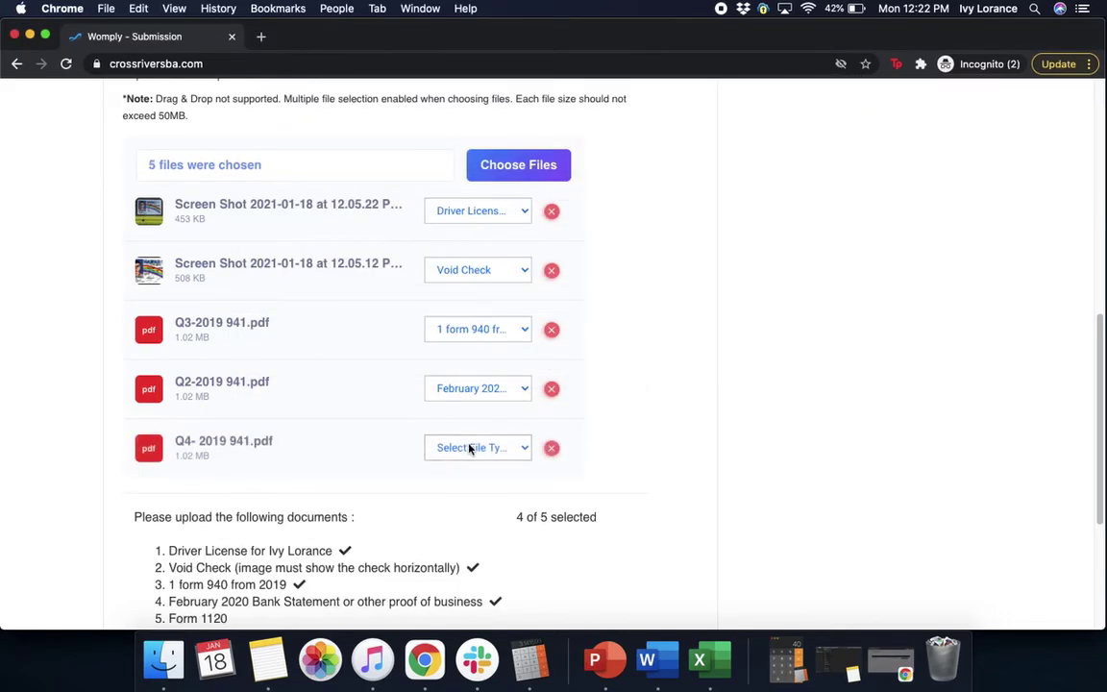
pyautogui.click(470, 448)
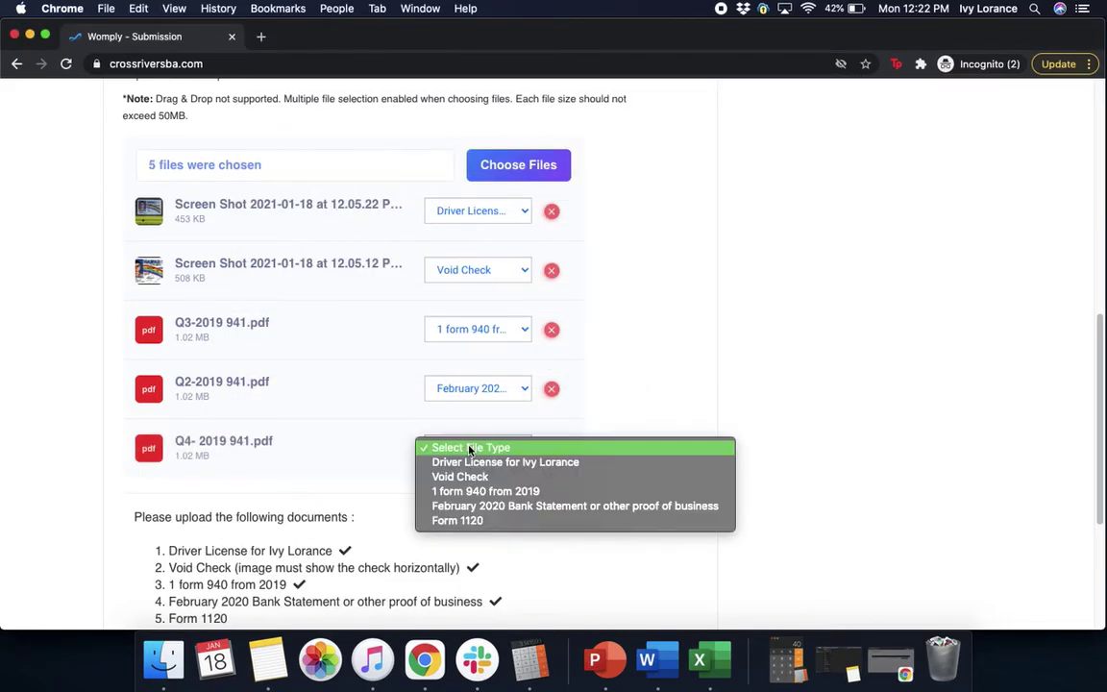
pyautogui.click(462, 521)
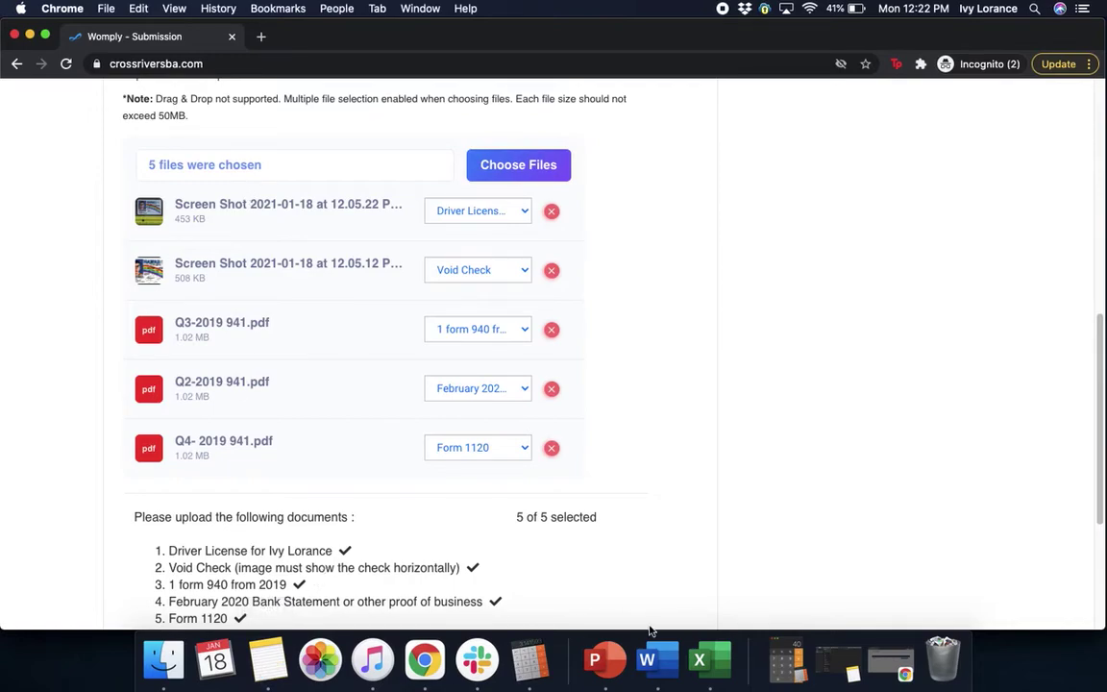
# - Scroll to the bottom and submit the five tagged documents for upload
pyautogui.scroll(-5, 1098, 361)
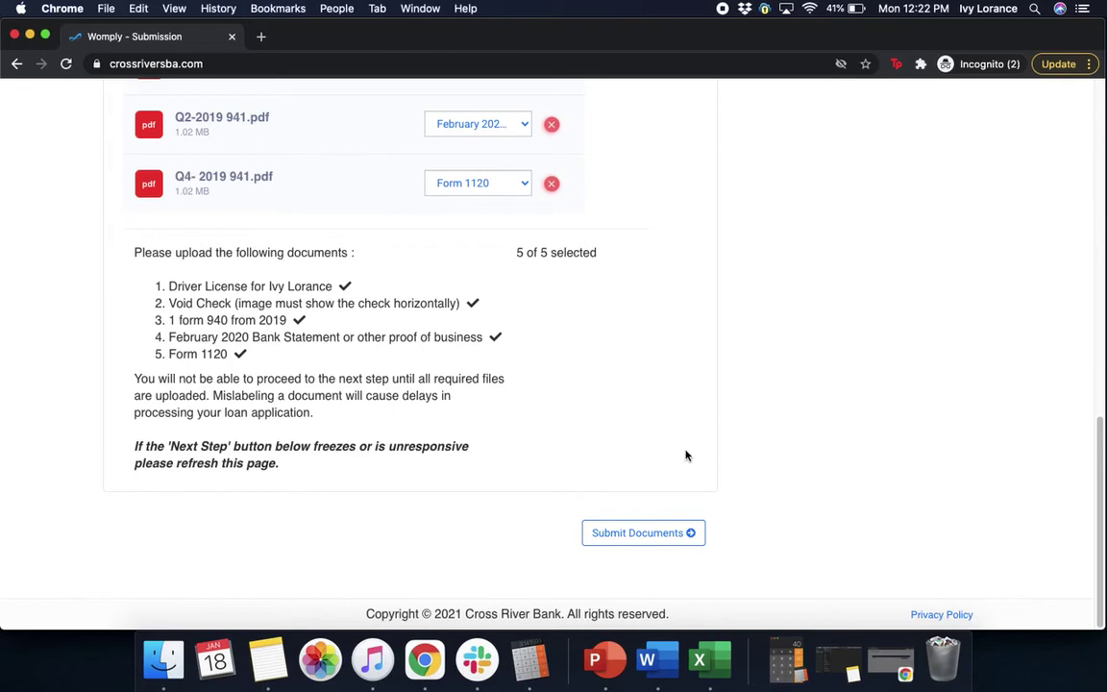
pyautogui.click(659, 541)
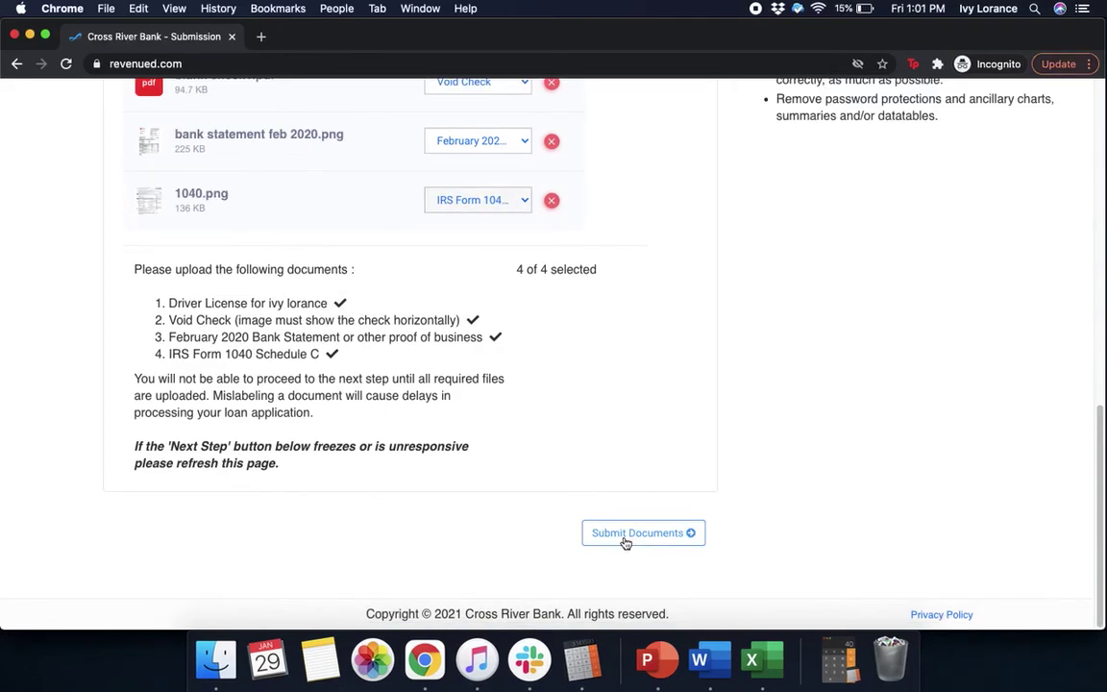
# - Submit the documents and answer Yes in the final submission confirmation dialog
pyautogui.click(623, 536)
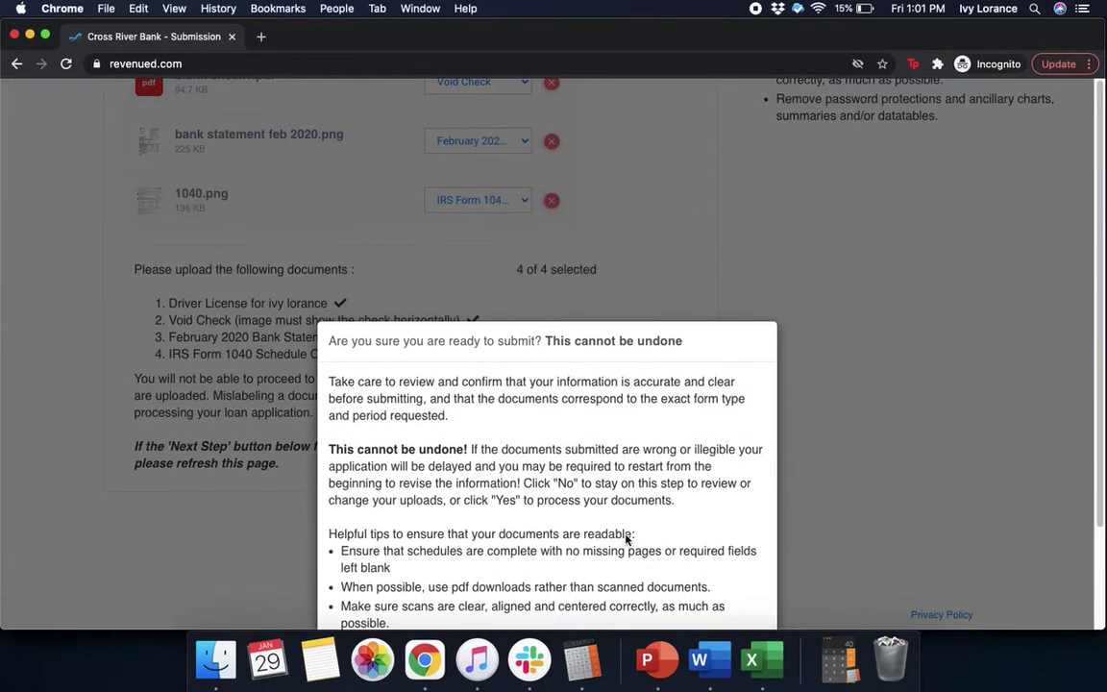
pyautogui.scroll(-2, 1086, 373)
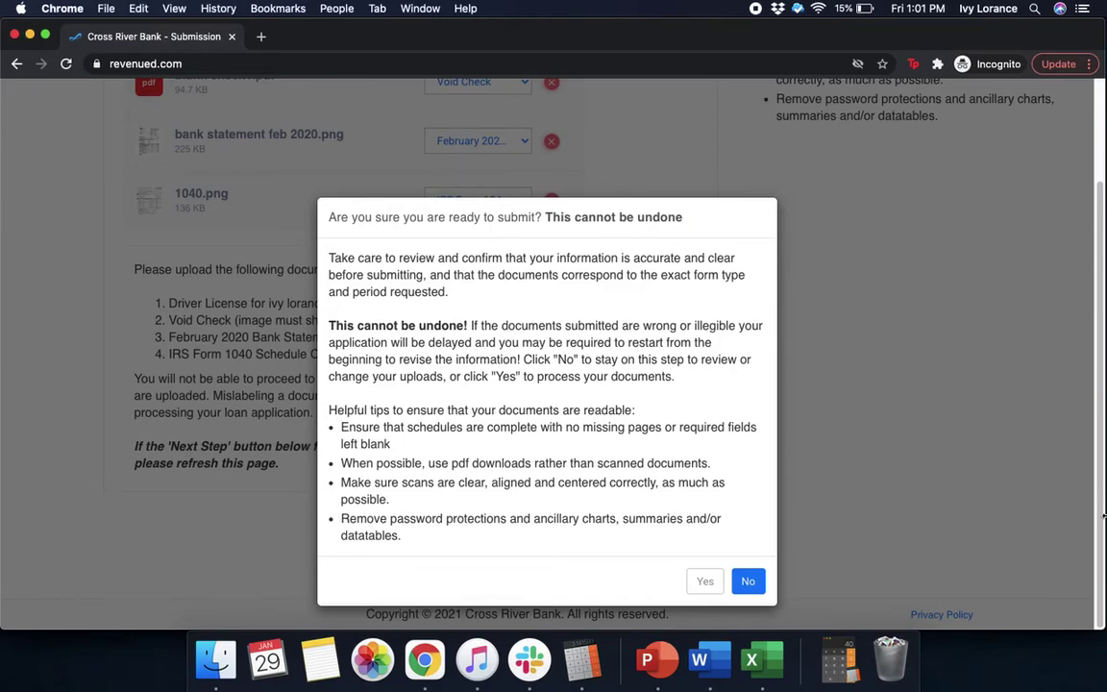
pyautogui.click(707, 584)
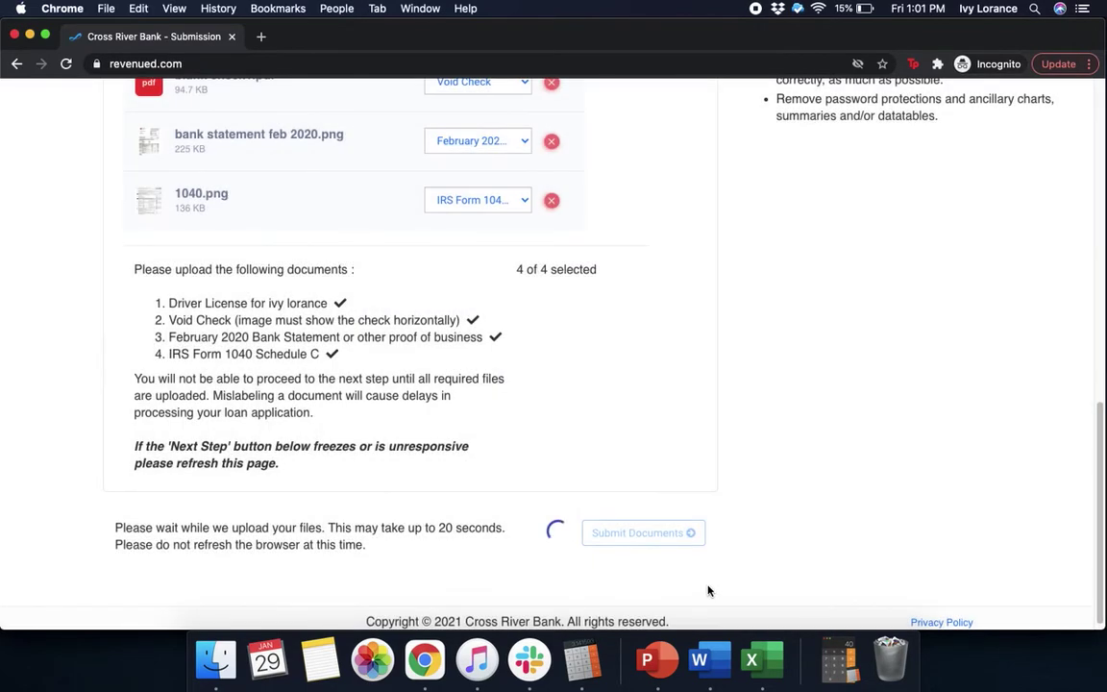